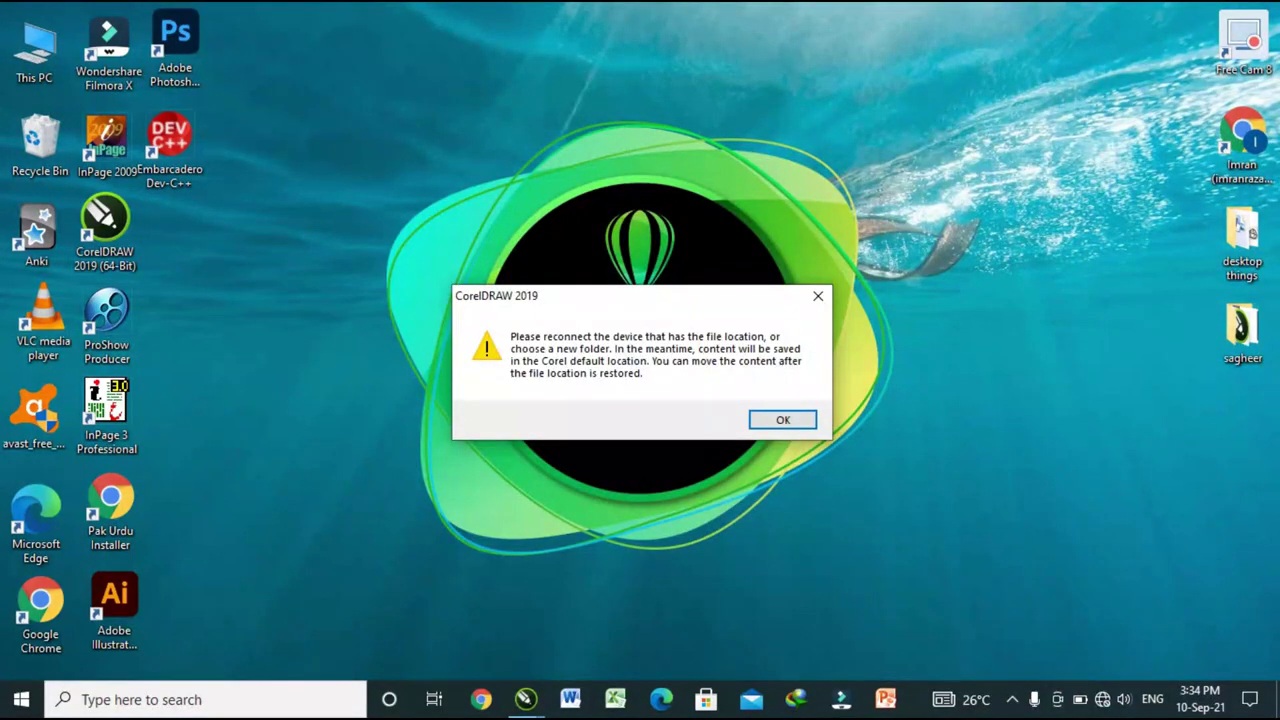
Dismiss the missing-folder warning so the Welcome Screen loads.
key(Return)
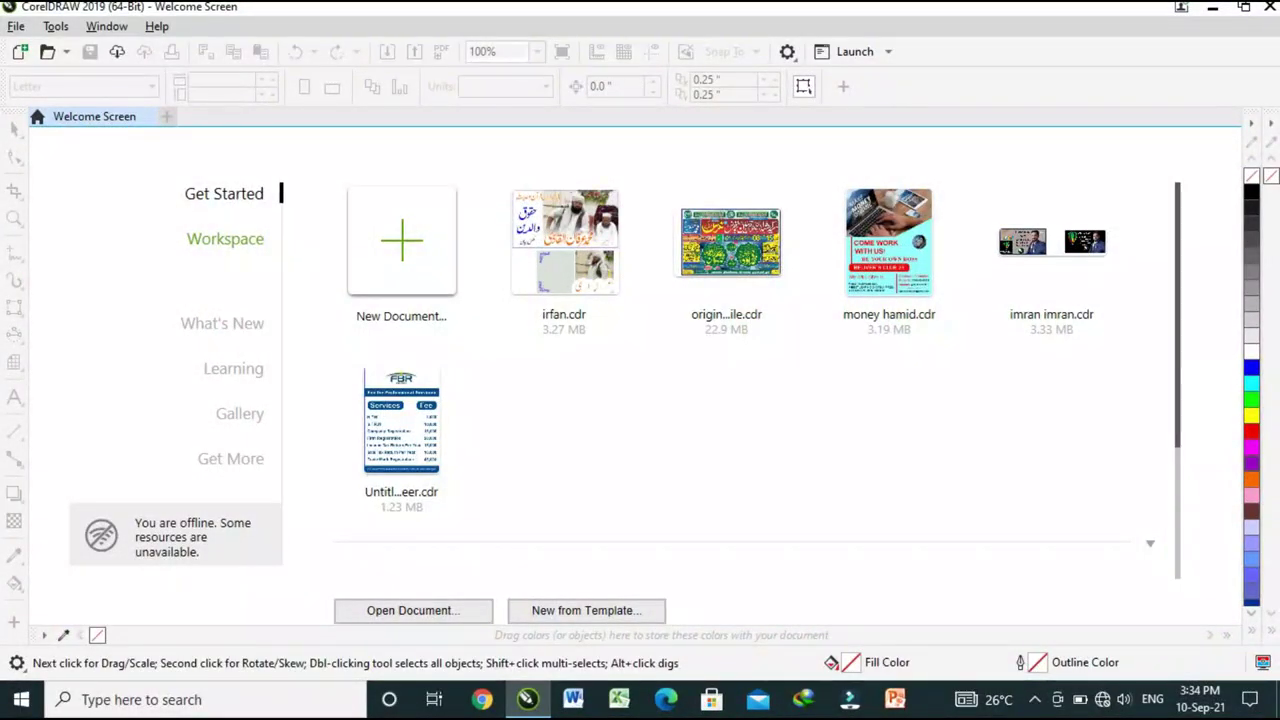
Create a blank Untitled-1 document and type the name as 24 pt Arial text beside the page.
key(ctrl+n)
key(Return)
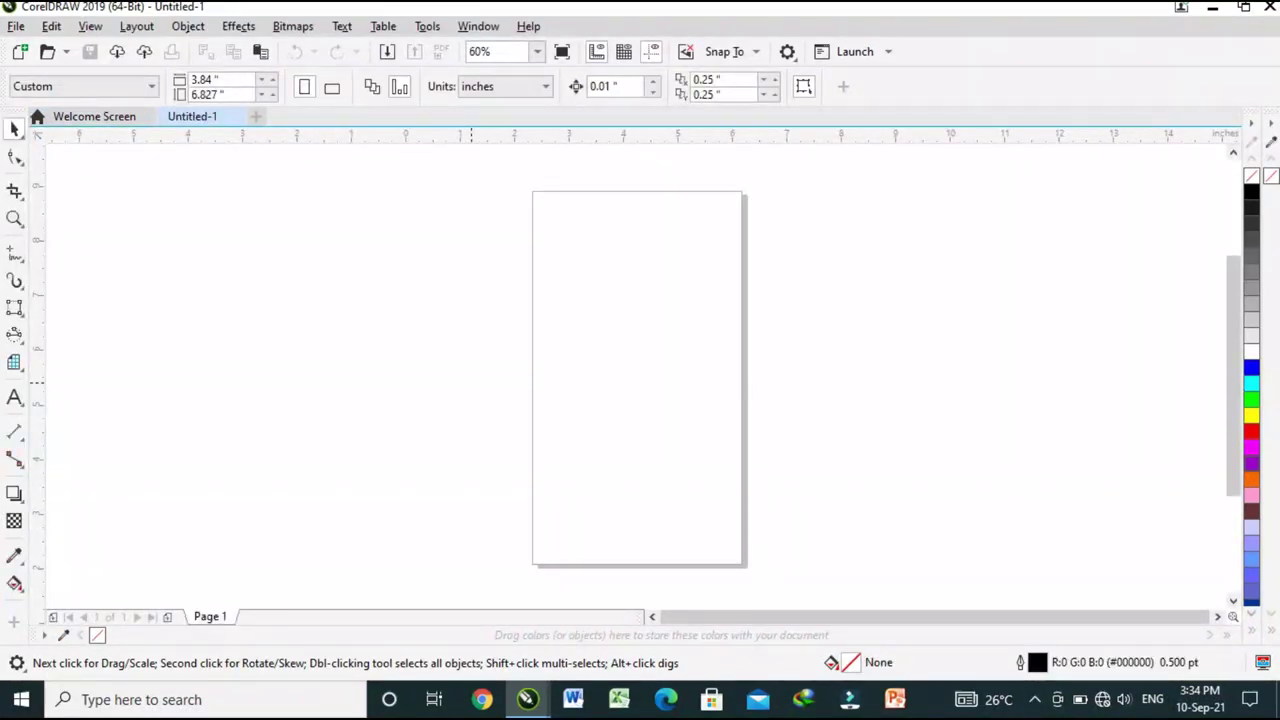
key(F8)
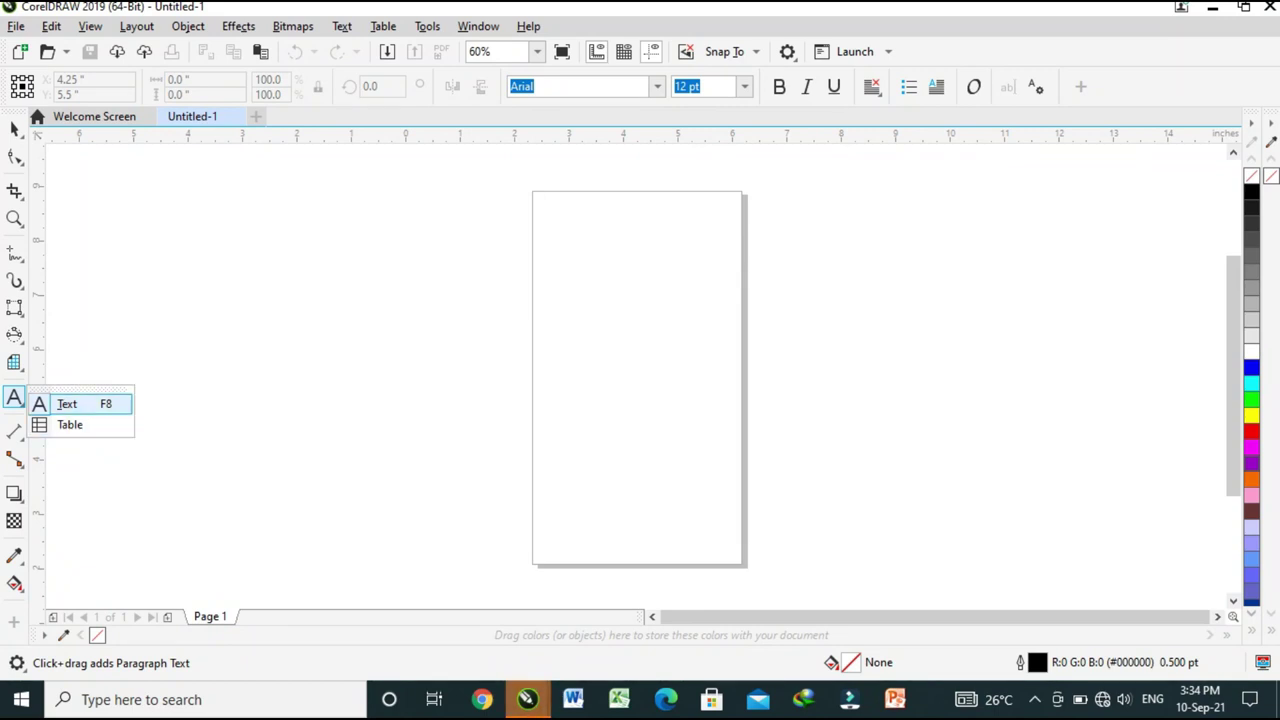
click(66, 403)
click(274, 360)
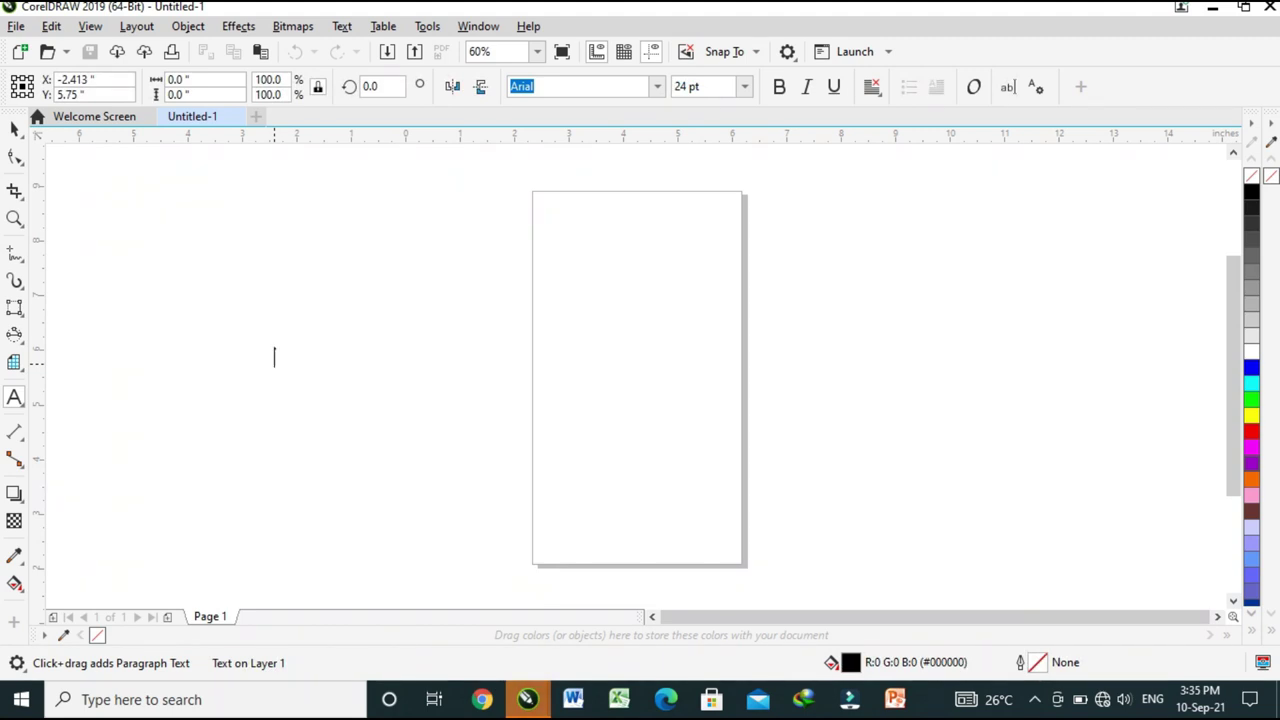
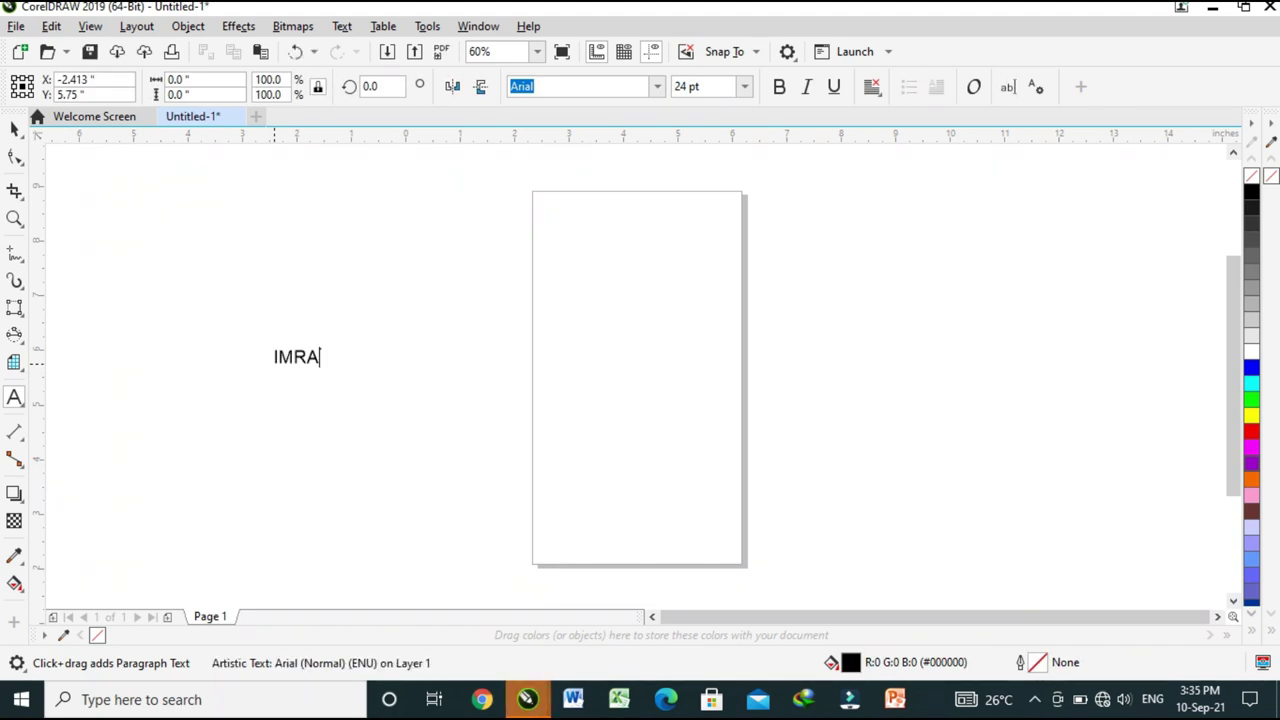
click(331, 357)
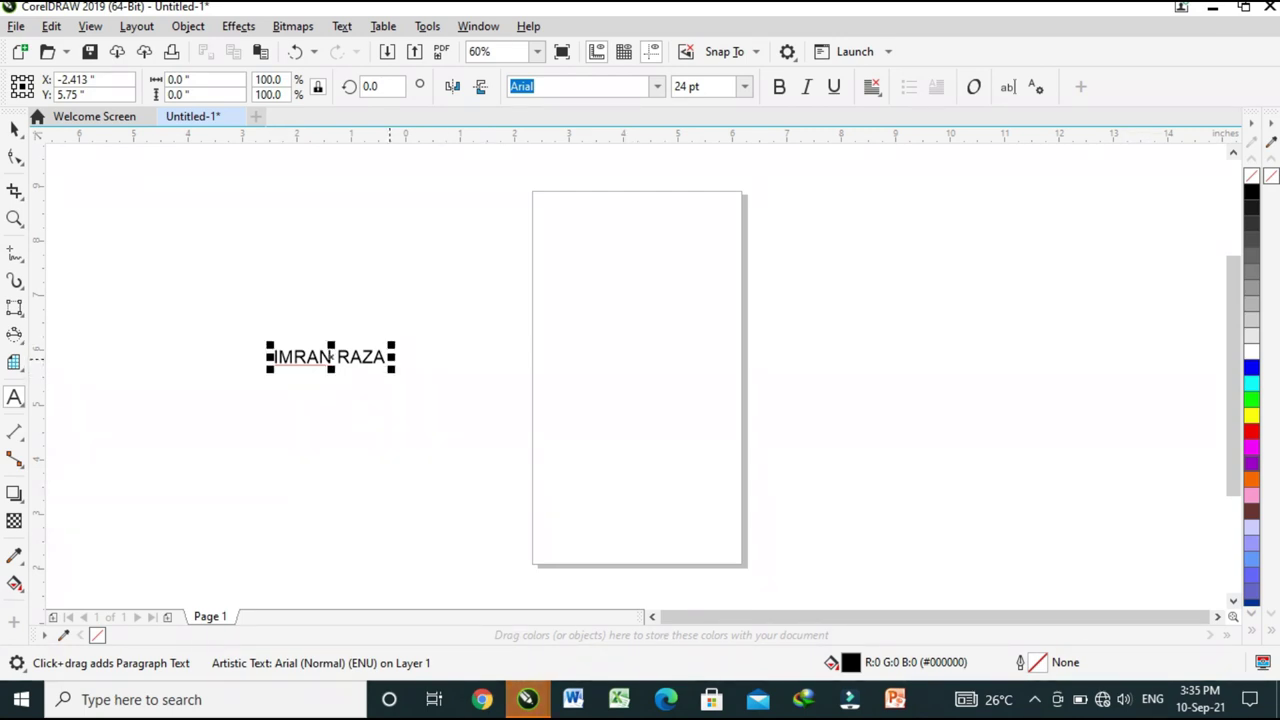
key(shift+Left)
key(shift+Left)
key(shift+Left)
key(shift+Left)
key(shift+Left)
key(shift+Left)
key(shift+Left)
key(shift+Left)
key(shift+Left)
key(shift+Left)
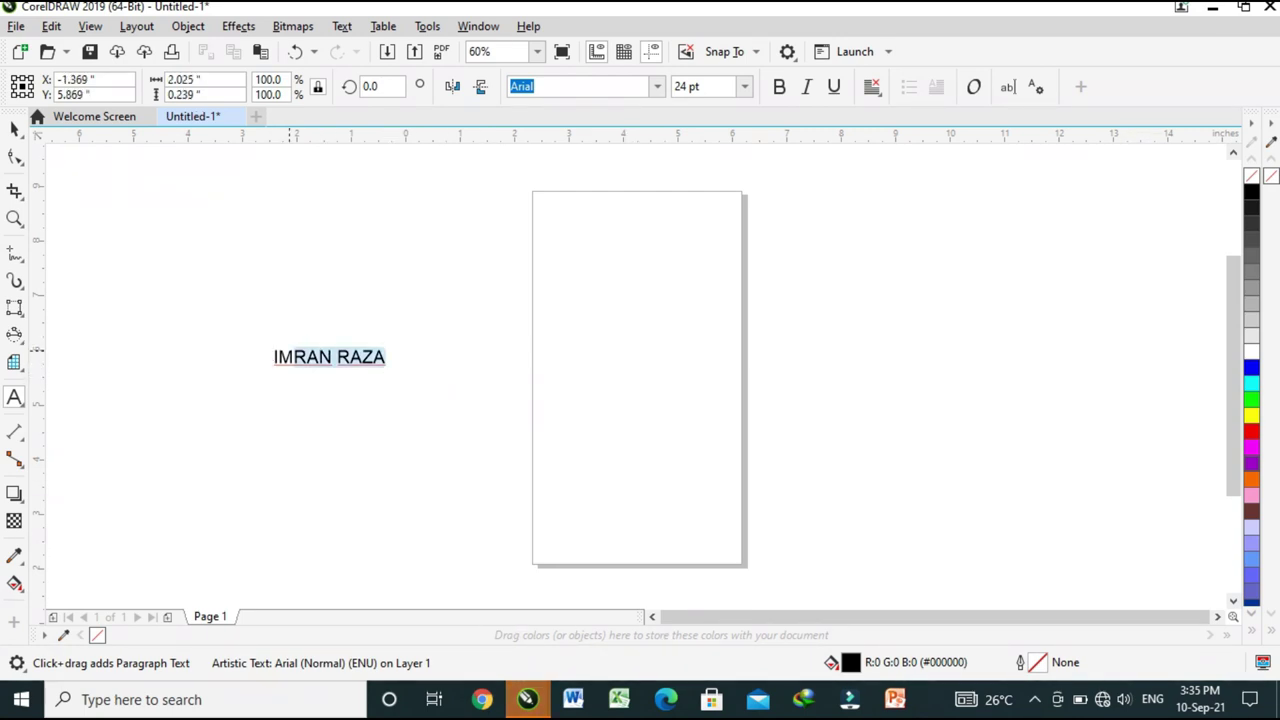
Apply 3D Rotate to the name text with Vertical 0 and Horizontal 14.
key(alt)
key(Left)
key(Left)
key(Left)
key(Left)
key(Left)
key(Left)
key(Left)
key(Left)
key(Left)
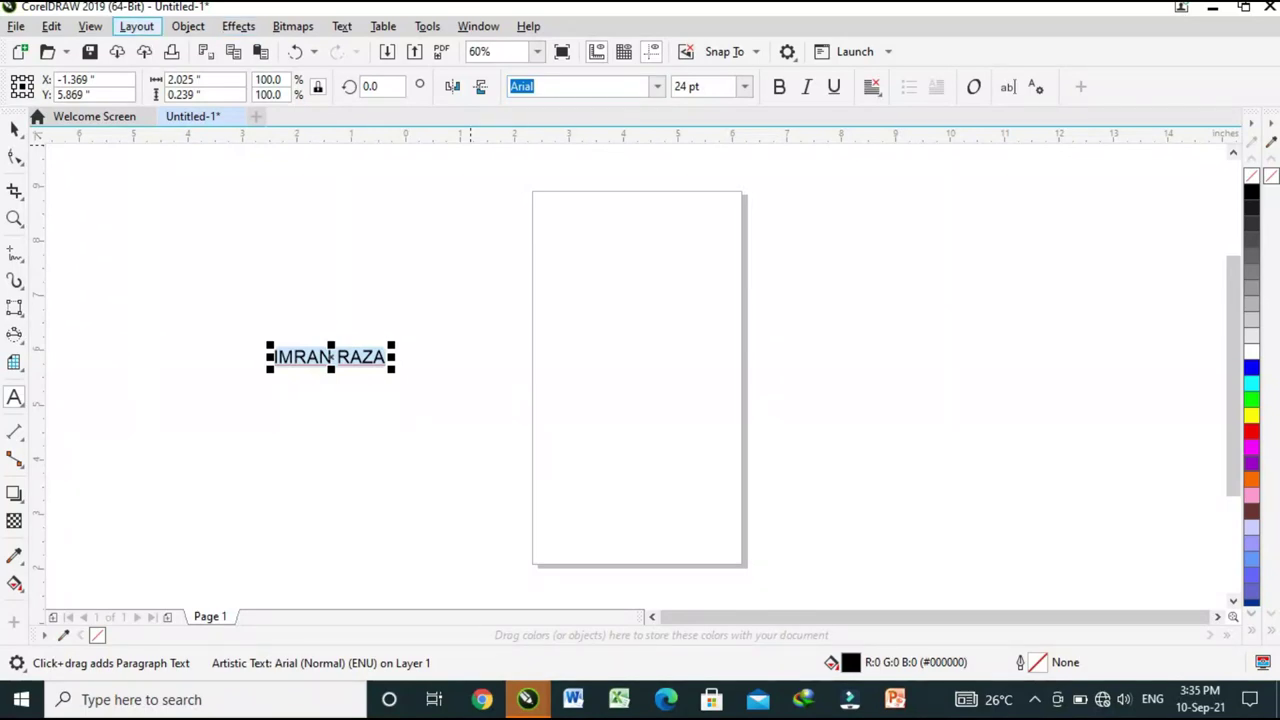
key(Right)
key(Right)
key(Down)
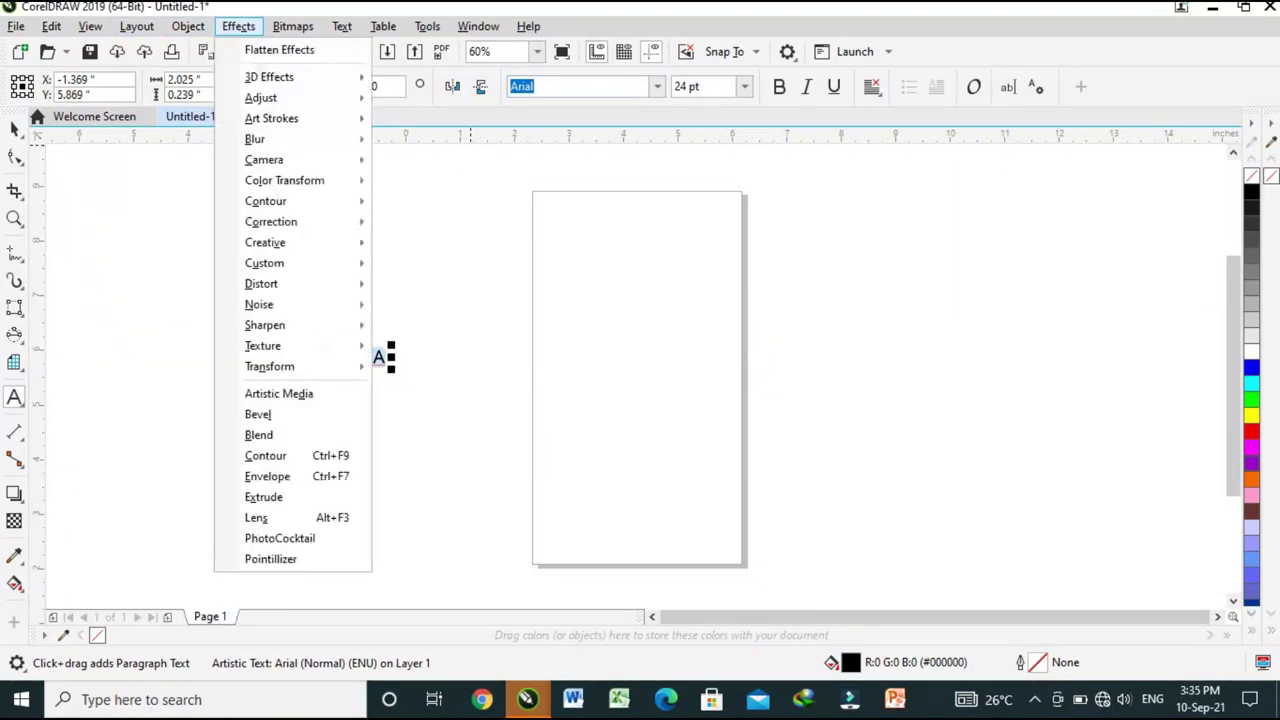
key(Down)
key(Down)
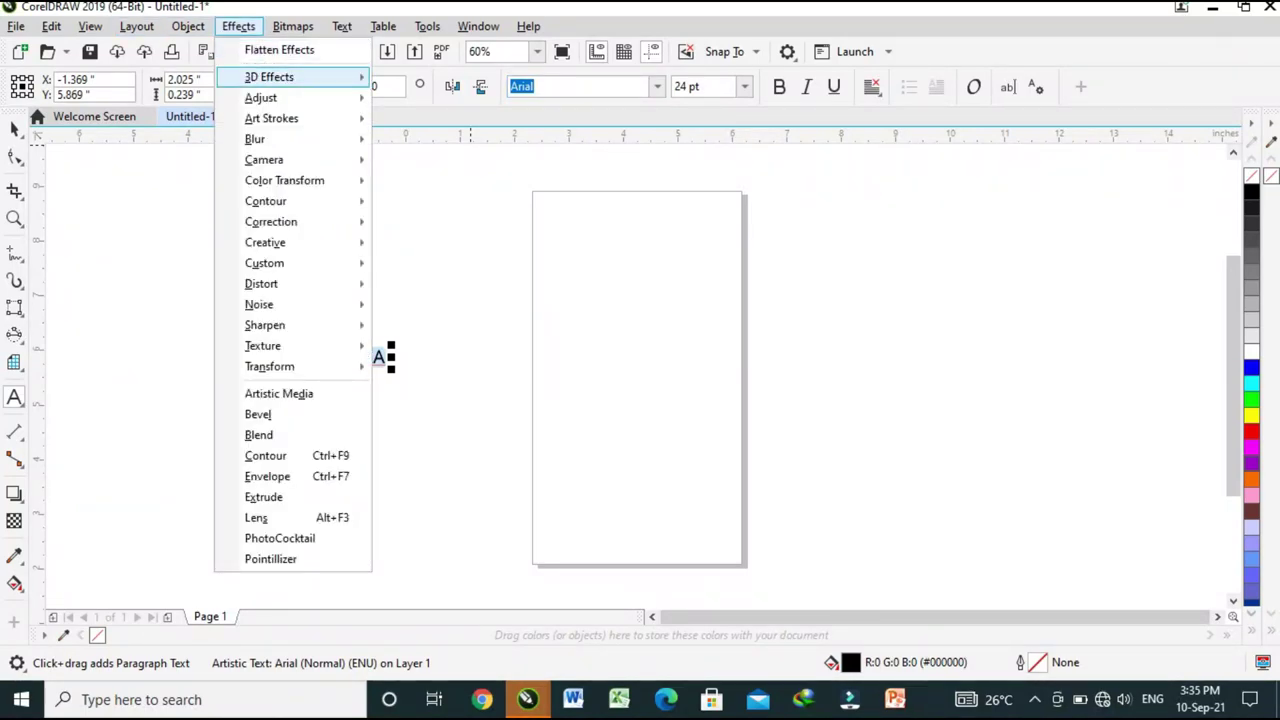
key(Right)
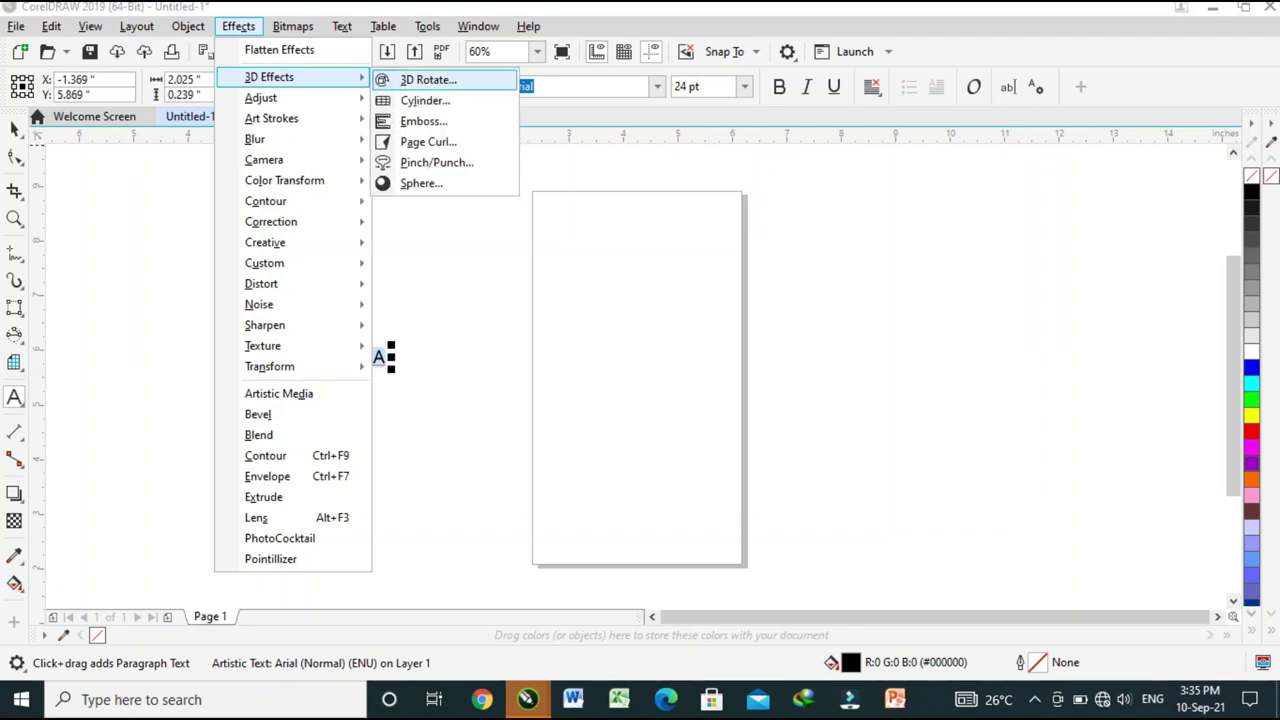
key(Escape)
key(Escape)
key(Escape)
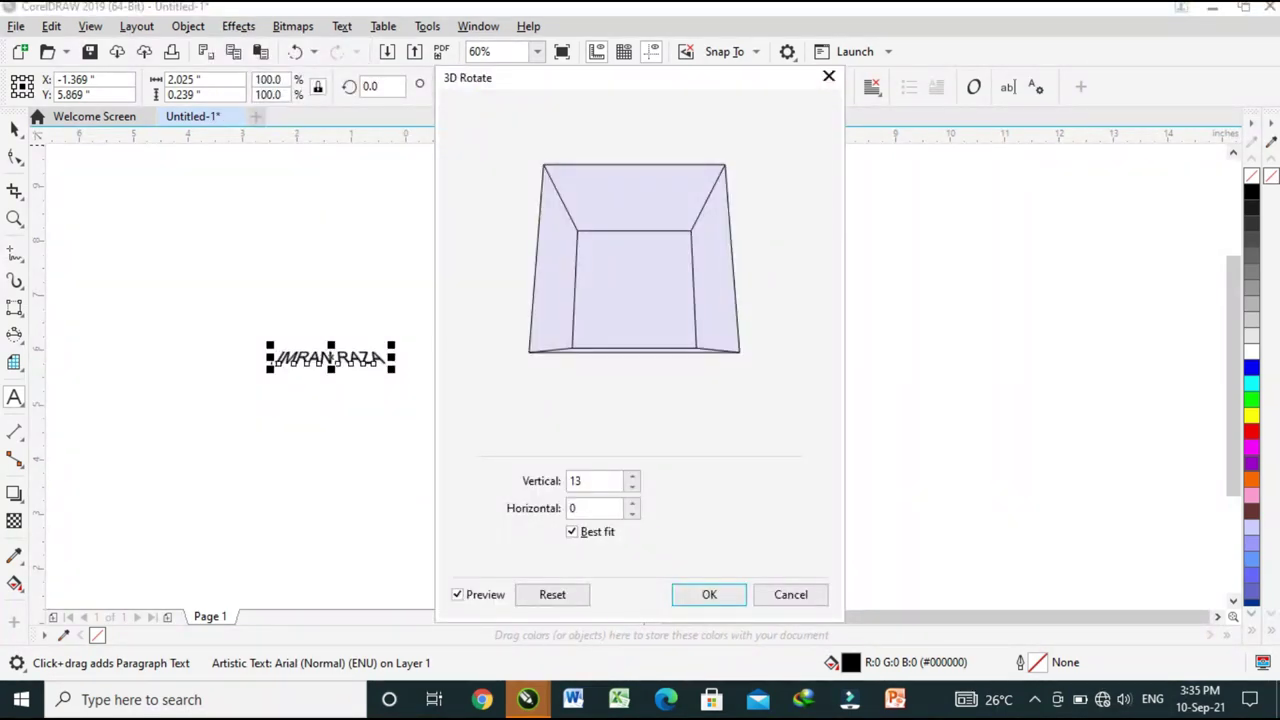
drag(634, 258, 678, 272)
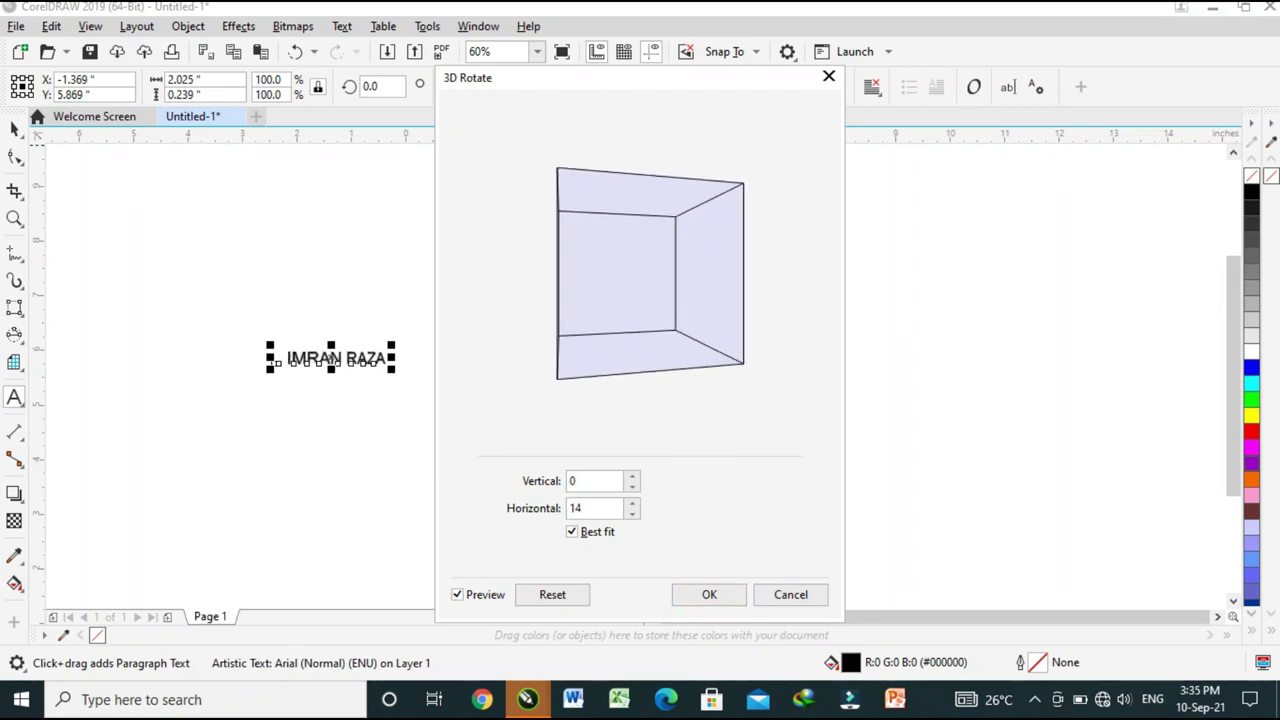
click(709, 594)
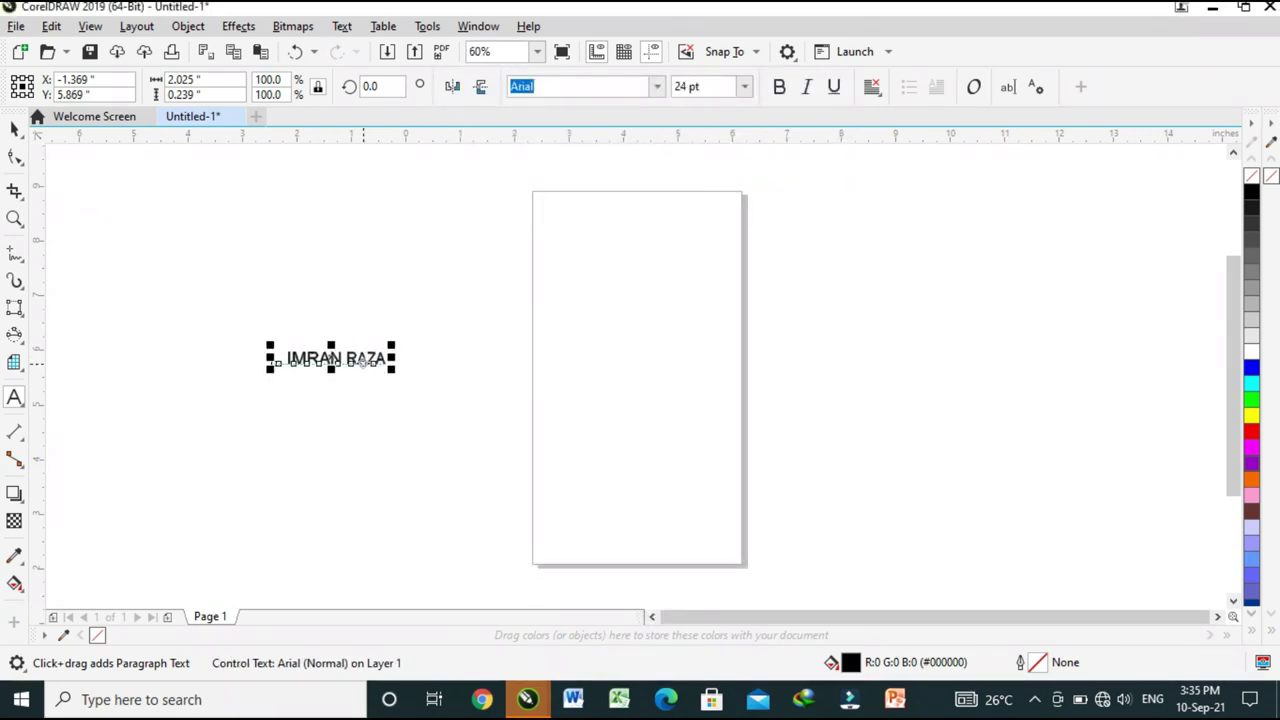
Enlarge the name text to about 100 pt and move it up and left.
drag(388, 363, 741, 409)
drag(408, 377, 508, 376)
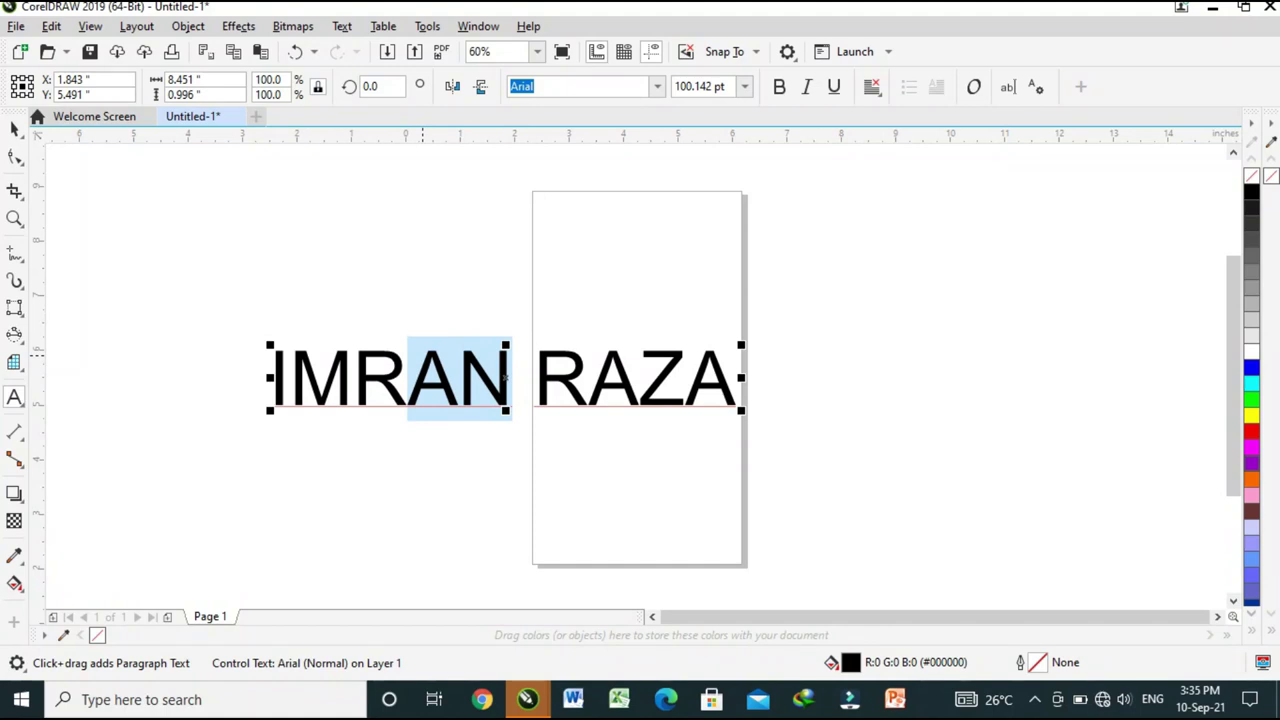
key(ctrl+space)
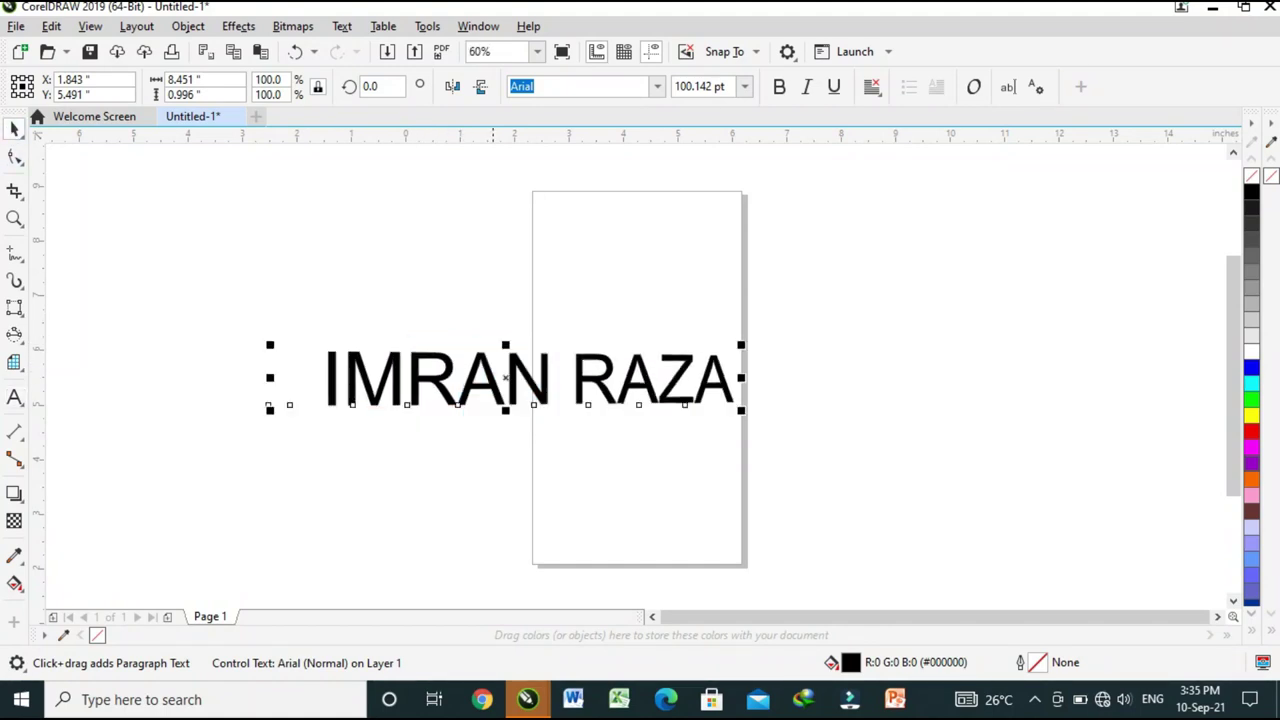
drag(557, 388, 421, 302)
Apply a second 3D Rotate with Vertical -18 and Horizontal 1 to skew the letters.
click(238, 26)
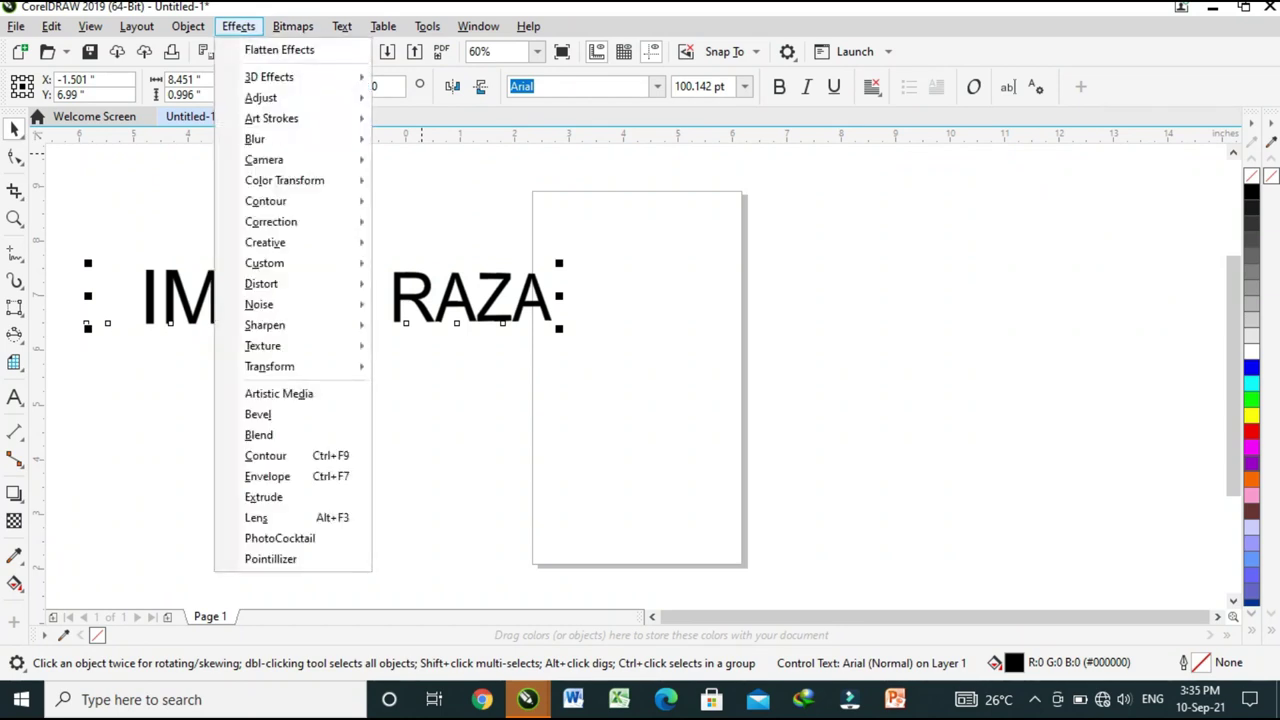
mouse_move(372, 77)
click(440, 79)
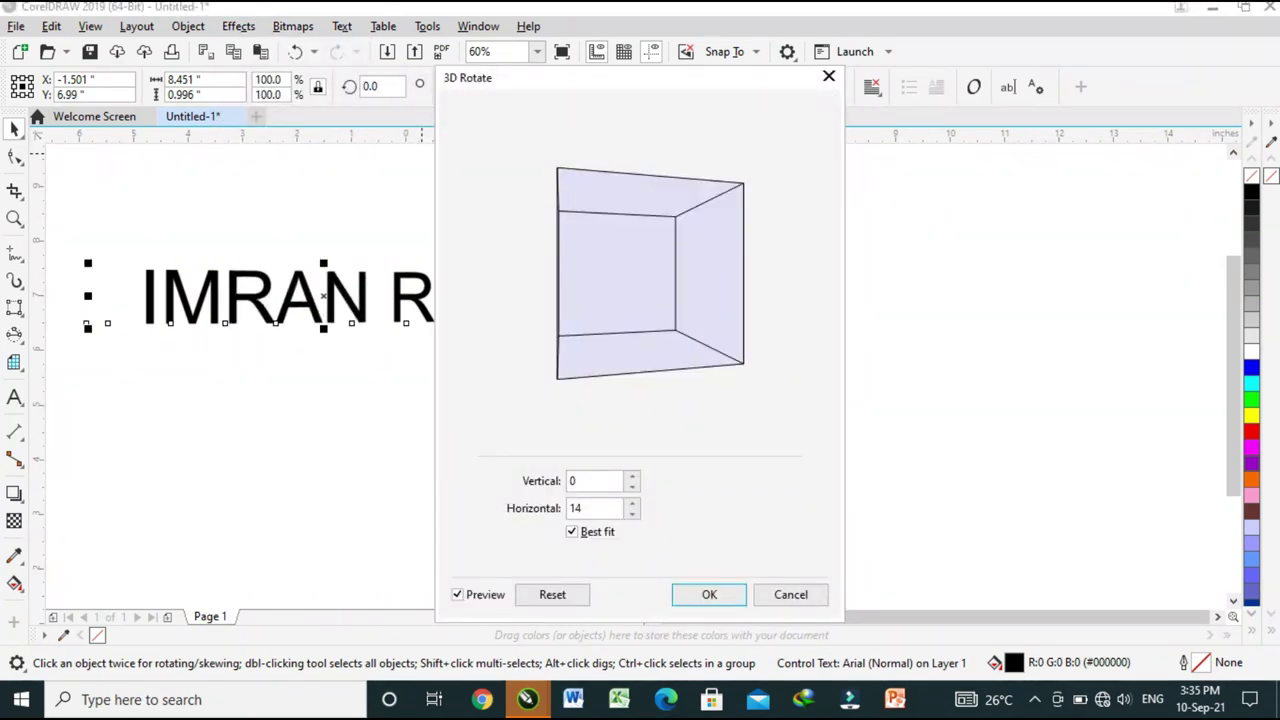
drag(640, 77, 932, 51)
mouse_move(940, 250)
mouse_down()
mouse_move(900, 250)
mouse_move(916, 272)
mouse_move(934, 244)
mouse_move(896, 248)
mouse_move(926, 230)
mouse_up()
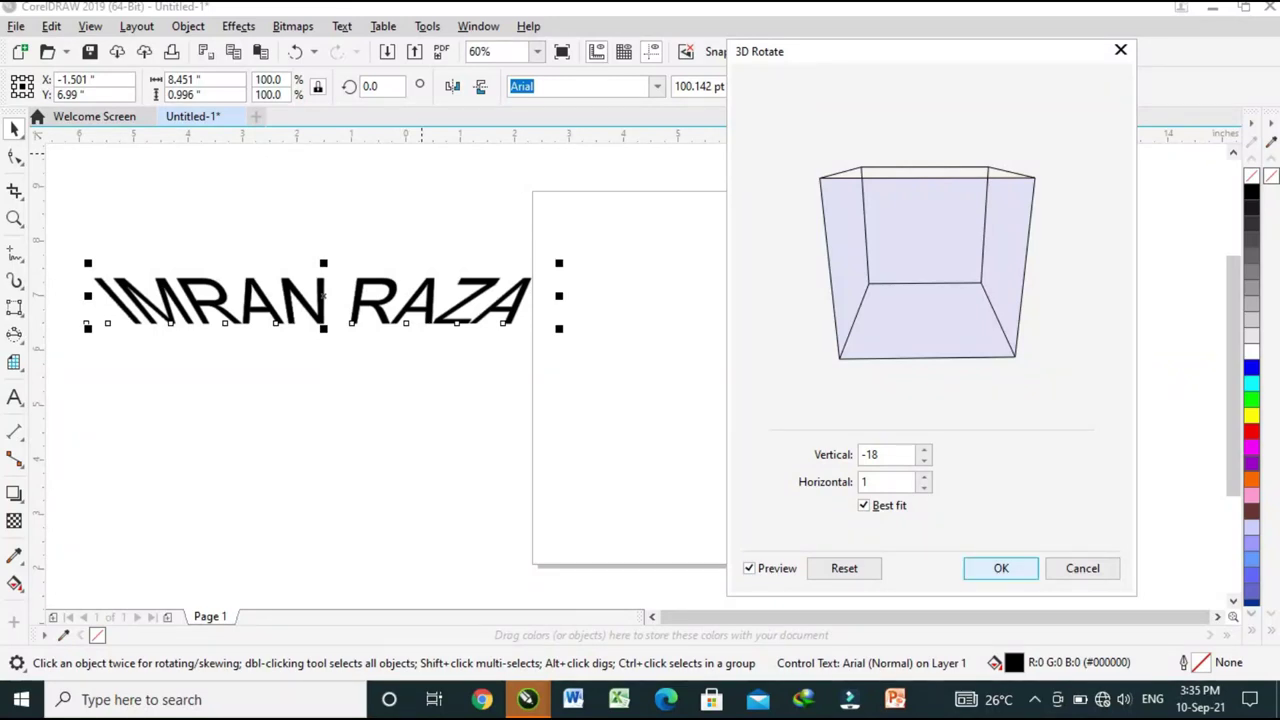
click(1001, 568)
key(F8)
click(316, 437)
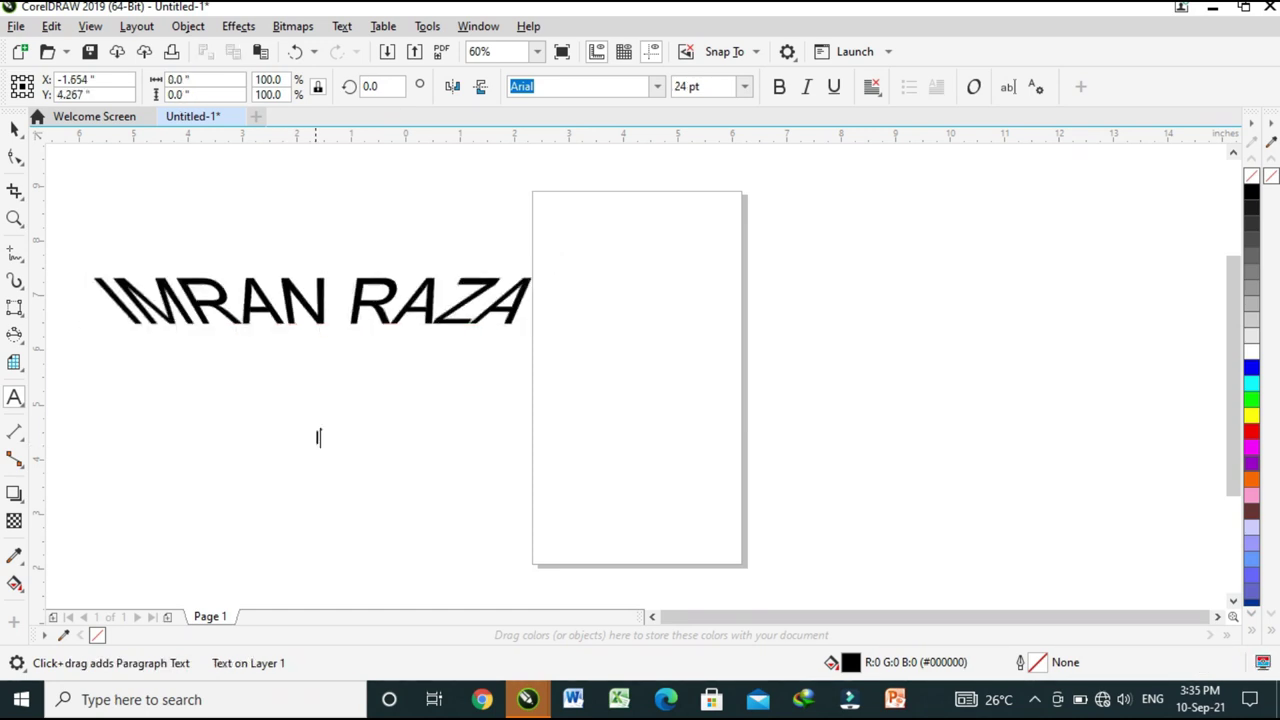
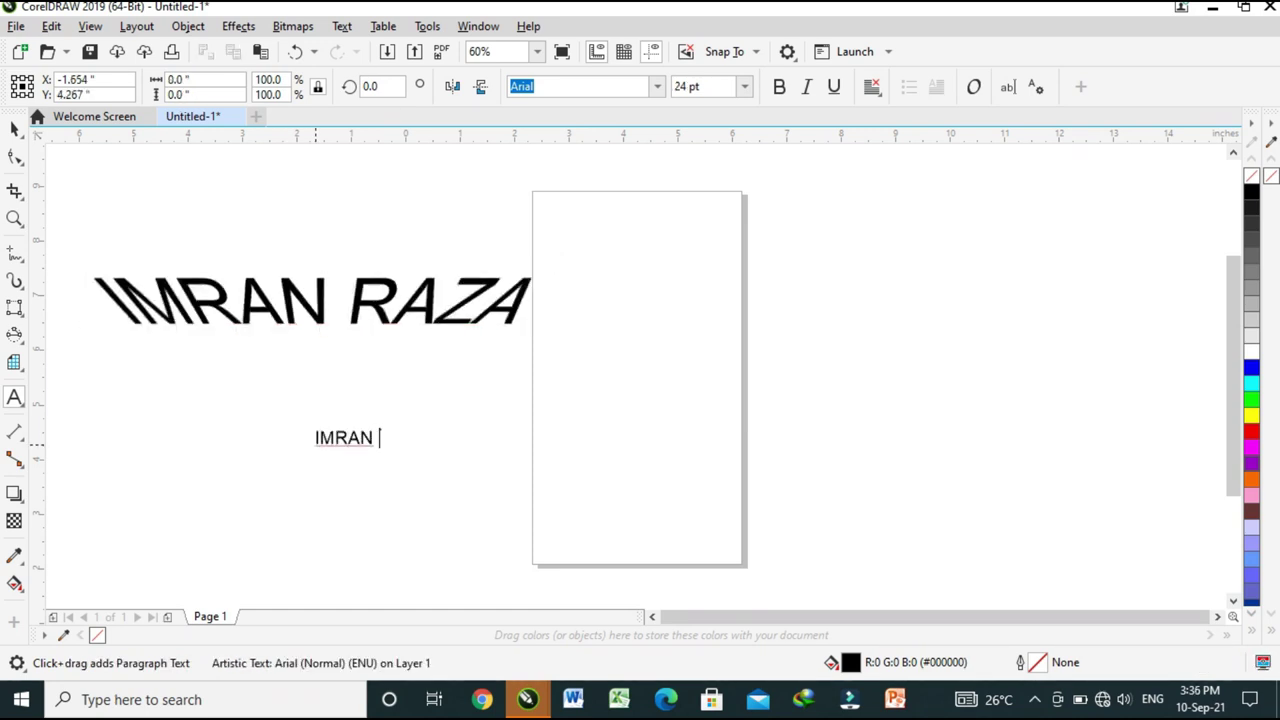
Type the name as a second line and place it under the first at about 89 pt.
key(Escape)
drag(372, 437, 513, 442)
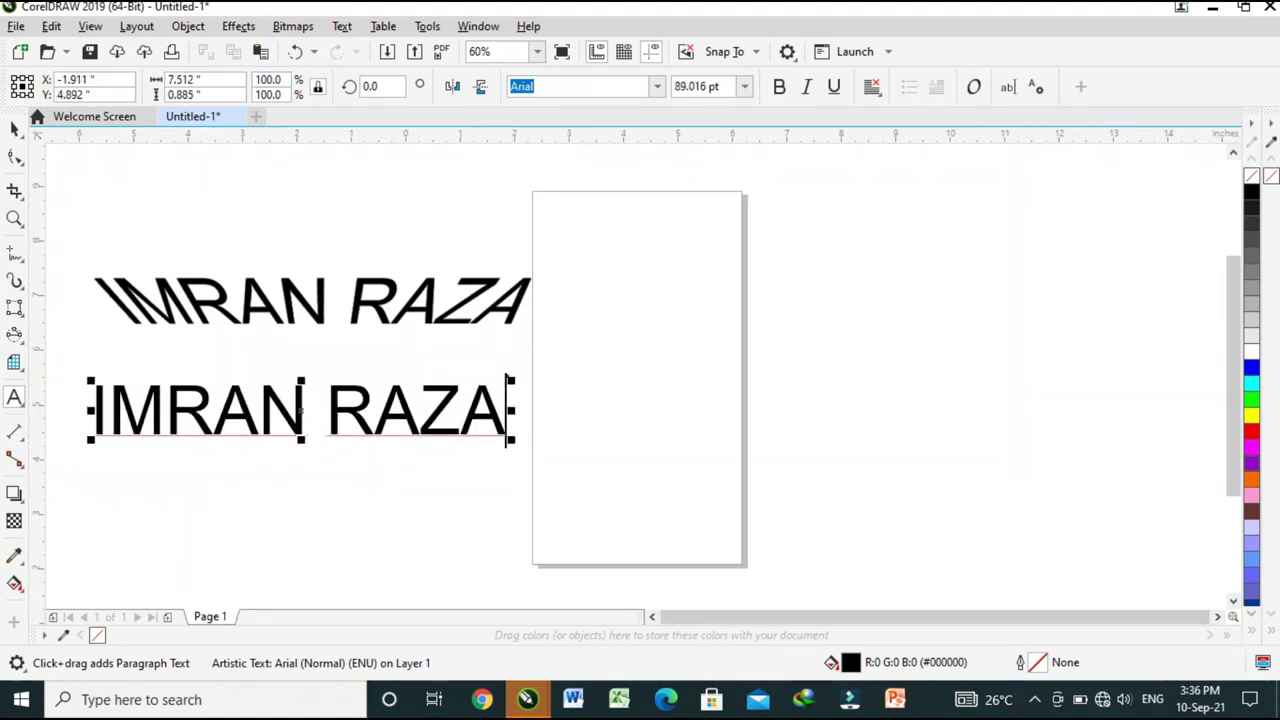
click(238, 26)
Apply a horizontal Cylinder distortion at about 82% to the second name line.
mouse_move(300, 77)
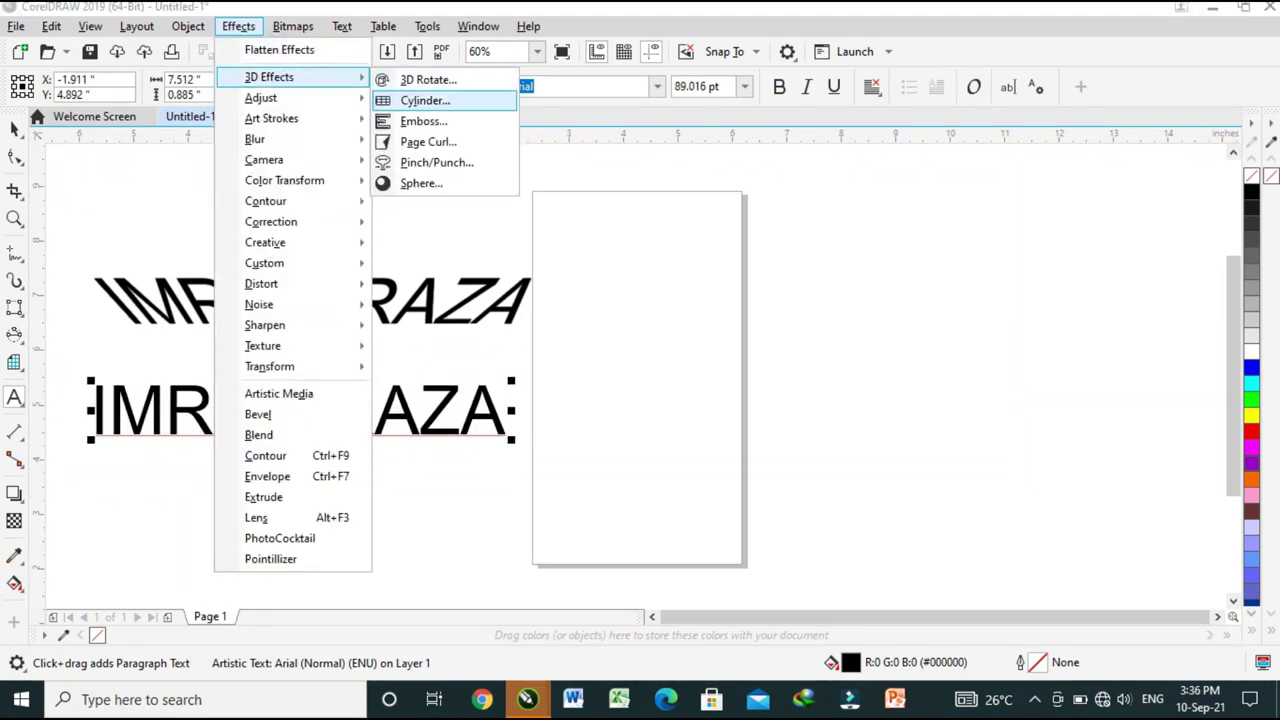
click(425, 100)
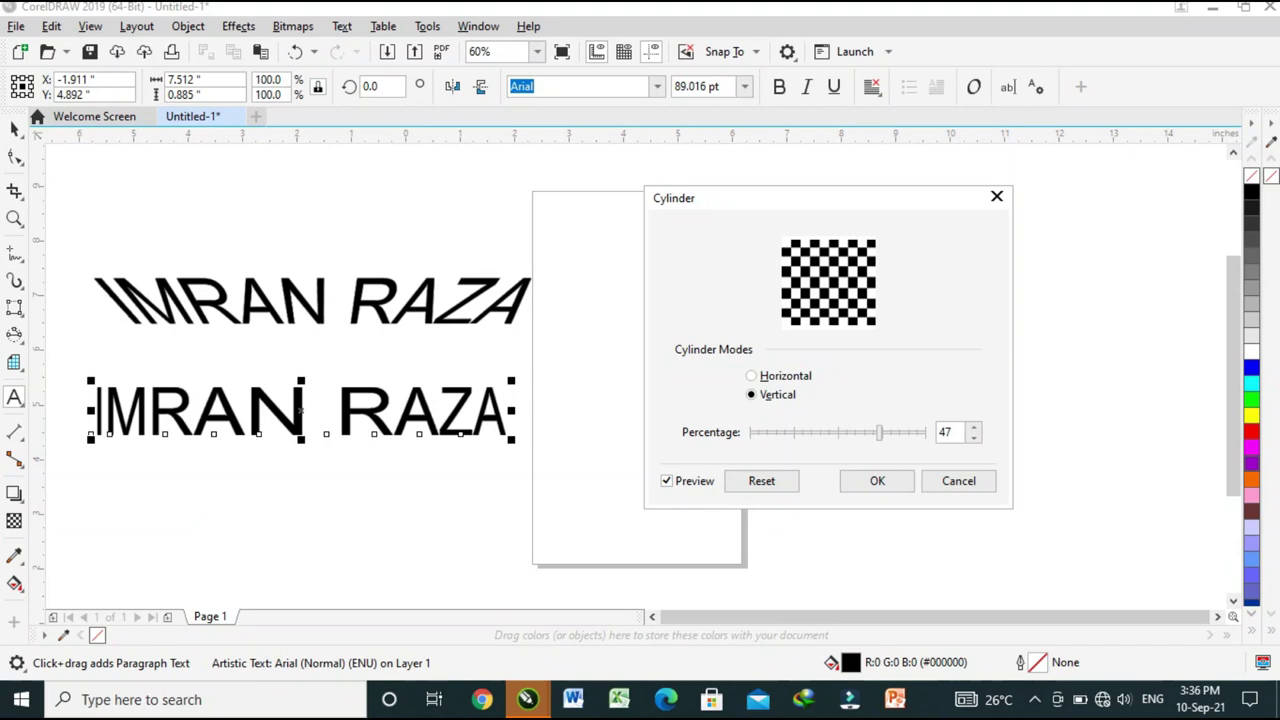
drag(879, 432, 911, 432)
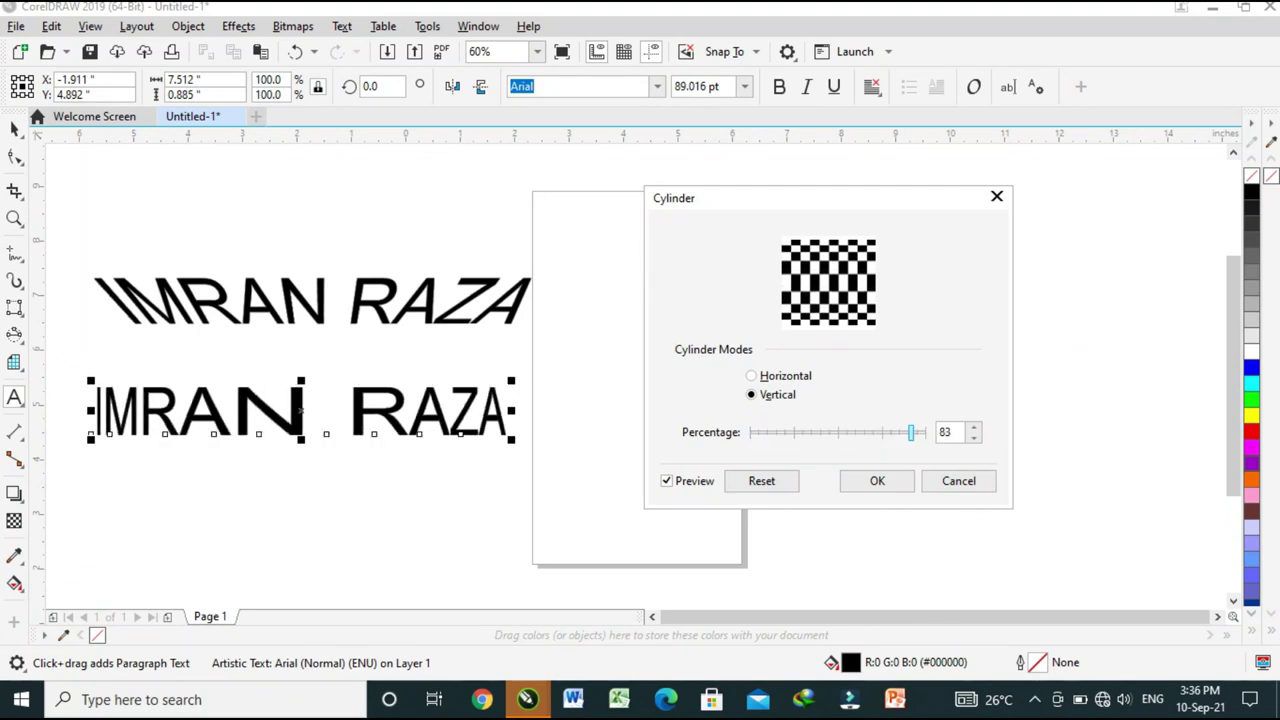
click(751, 375)
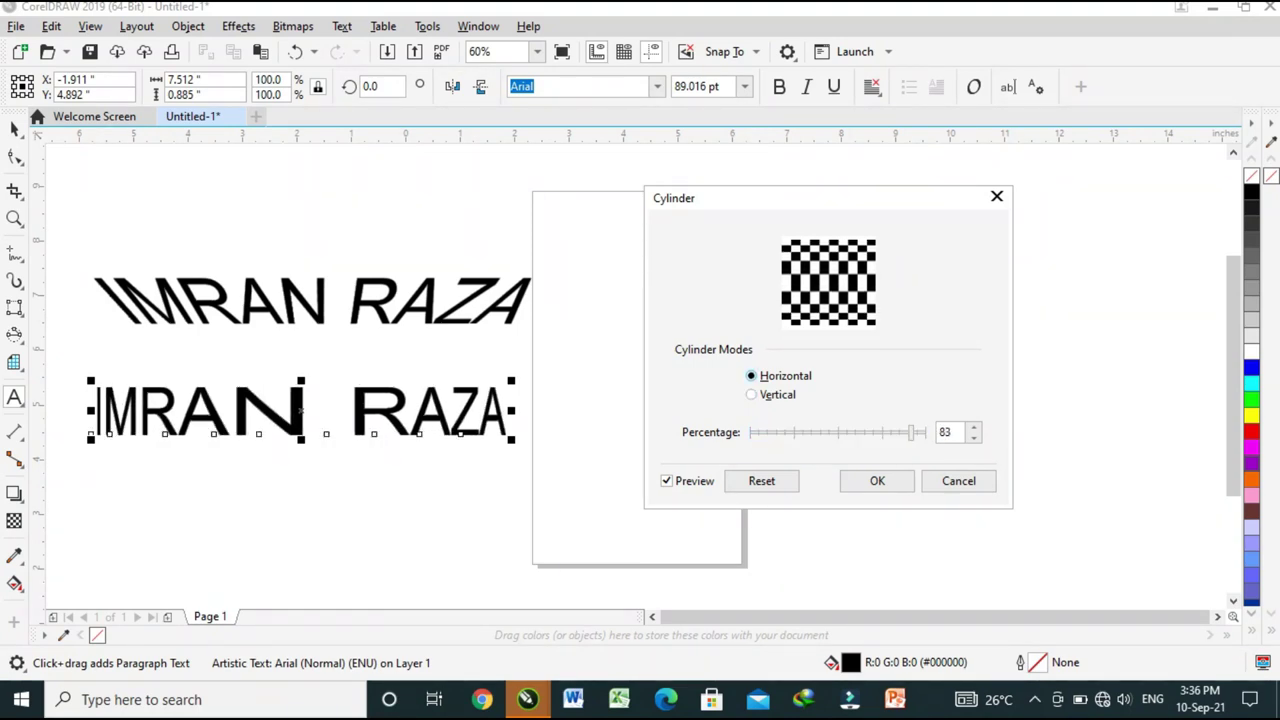
mouse_move(911, 432)
mouse_down()
mouse_move(821, 432)
mouse_move(909, 432)
mouse_up()
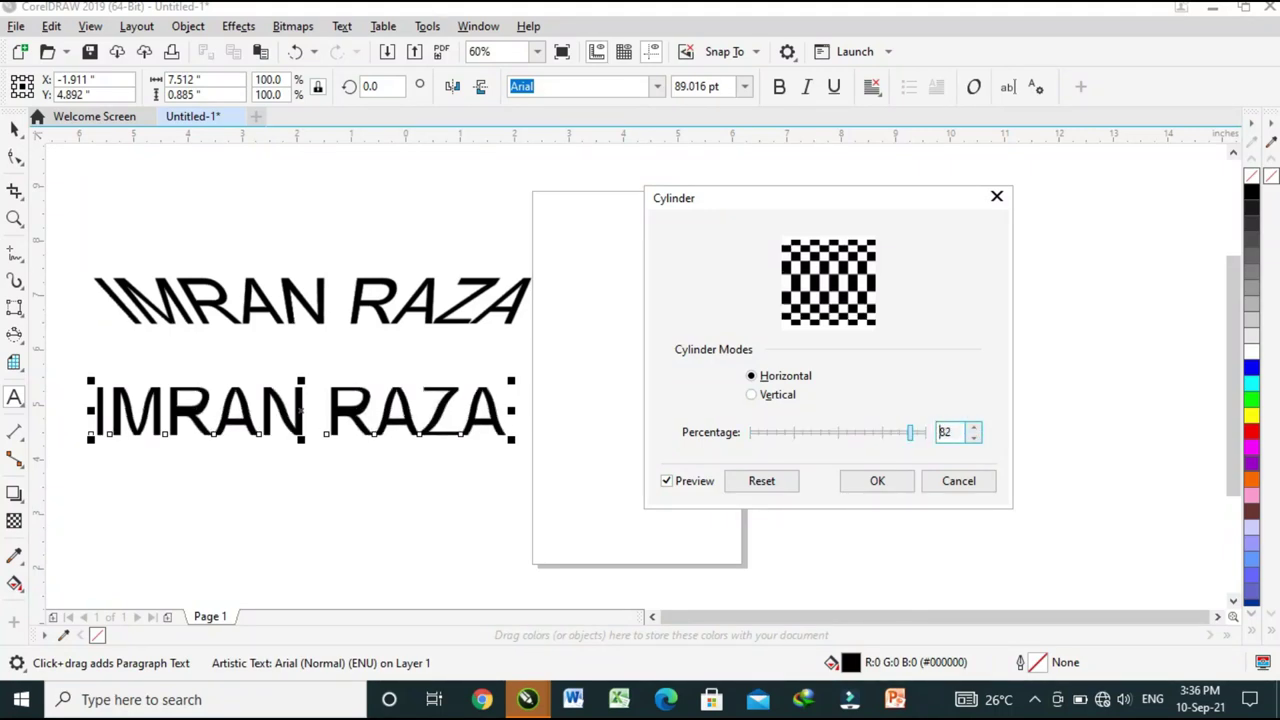
click(877, 481)
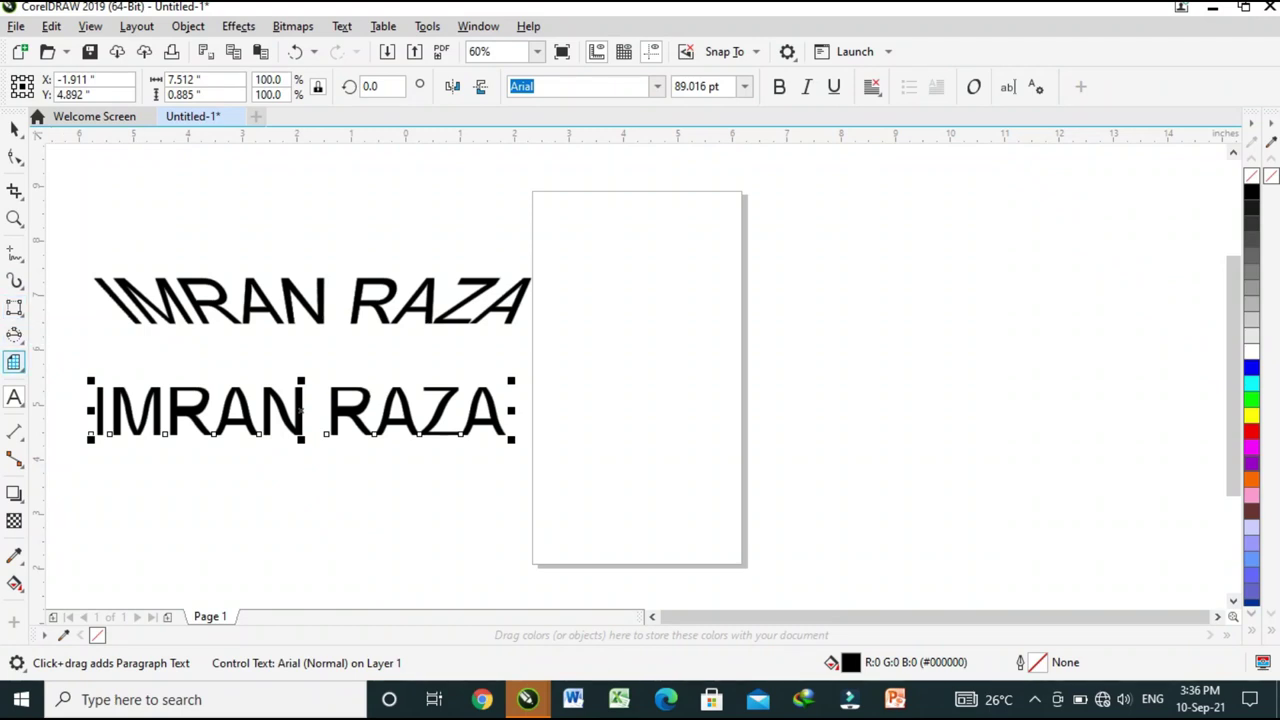
Type a third name line, enlarge it to about 107 pt and place it below the others.
click(386, 500)
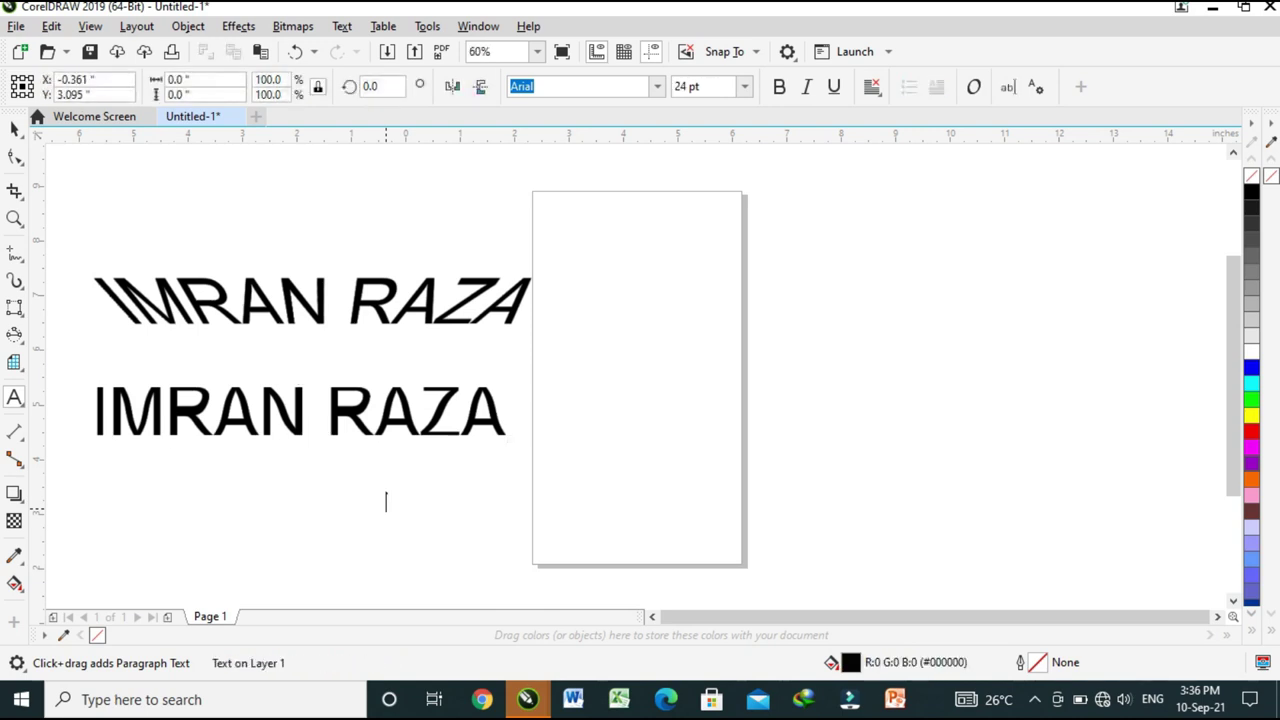
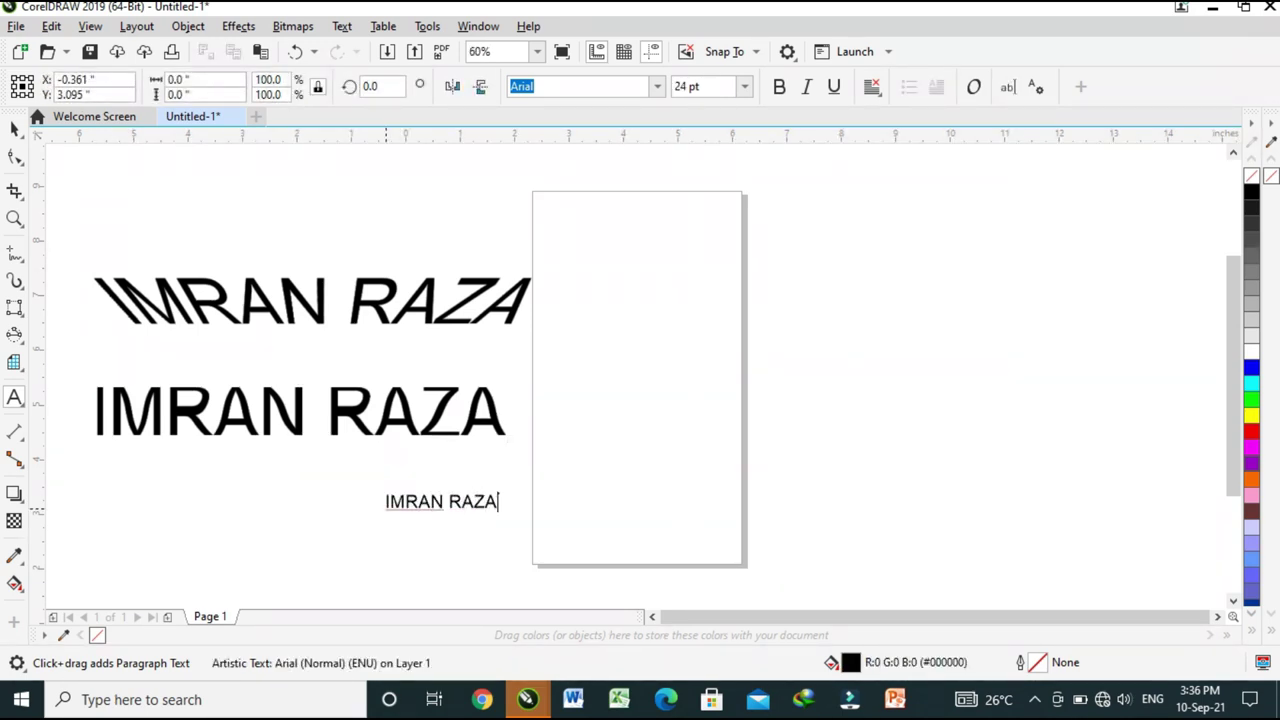
key(Escape)
drag(505, 515, 682, 537)
drag(530, 511, 240, 487)
drag(387, 512, 593, 478)
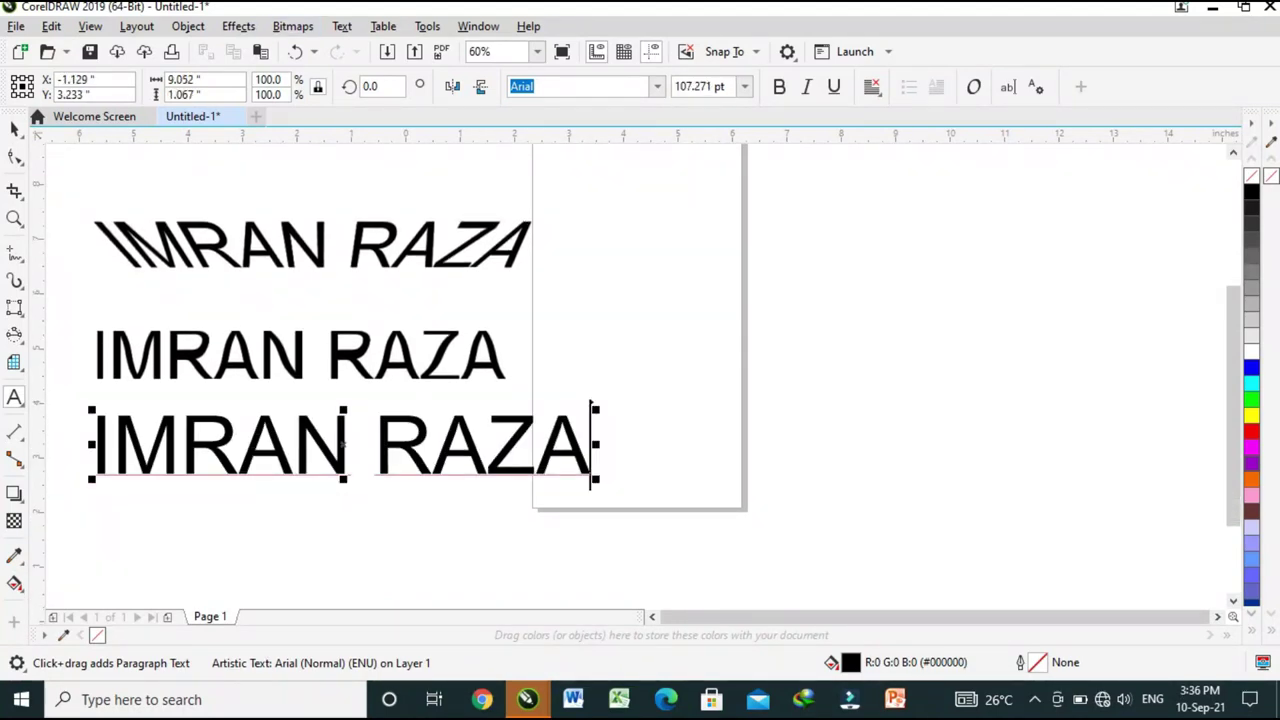
click(238, 26)
Open Emboss for the third line with Depth 13 and Level 40.
mouse_move(300, 77)
click(424, 121)
drag(600, 208, 820, 201)
drag(851, 251, 862, 278)
key(Tab)
key(Tab)
key(Down)
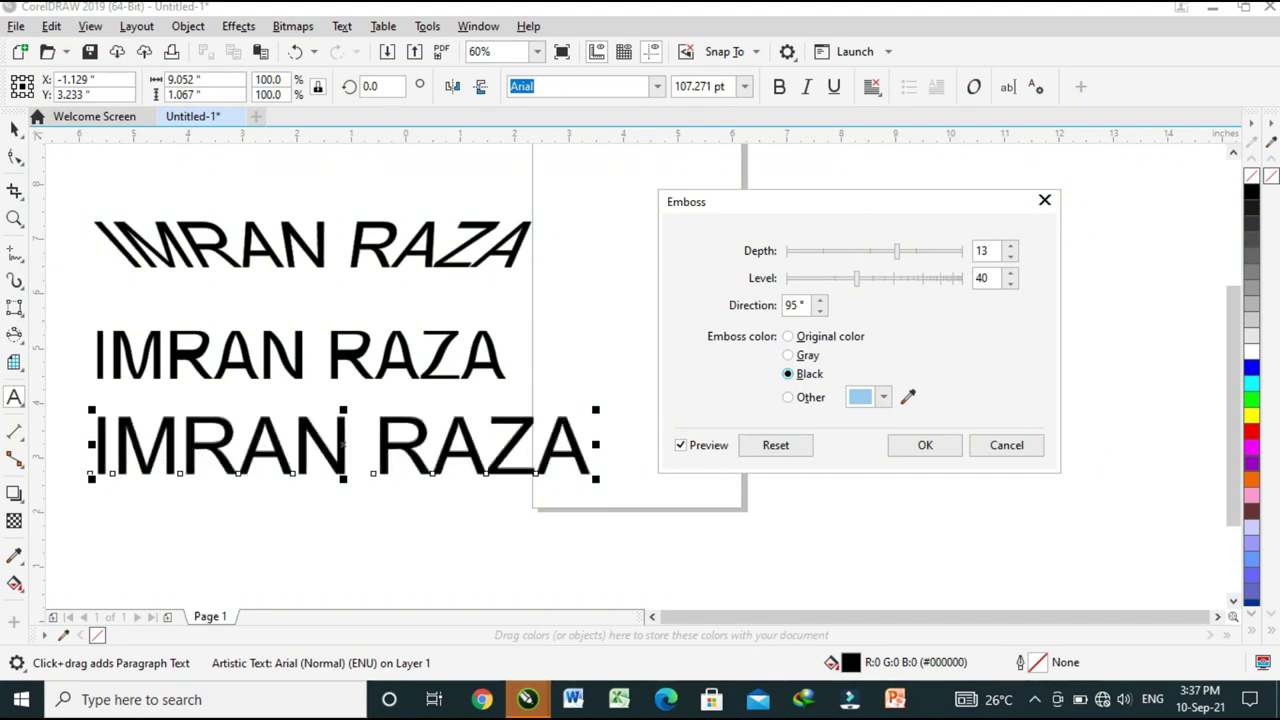
key(Down)
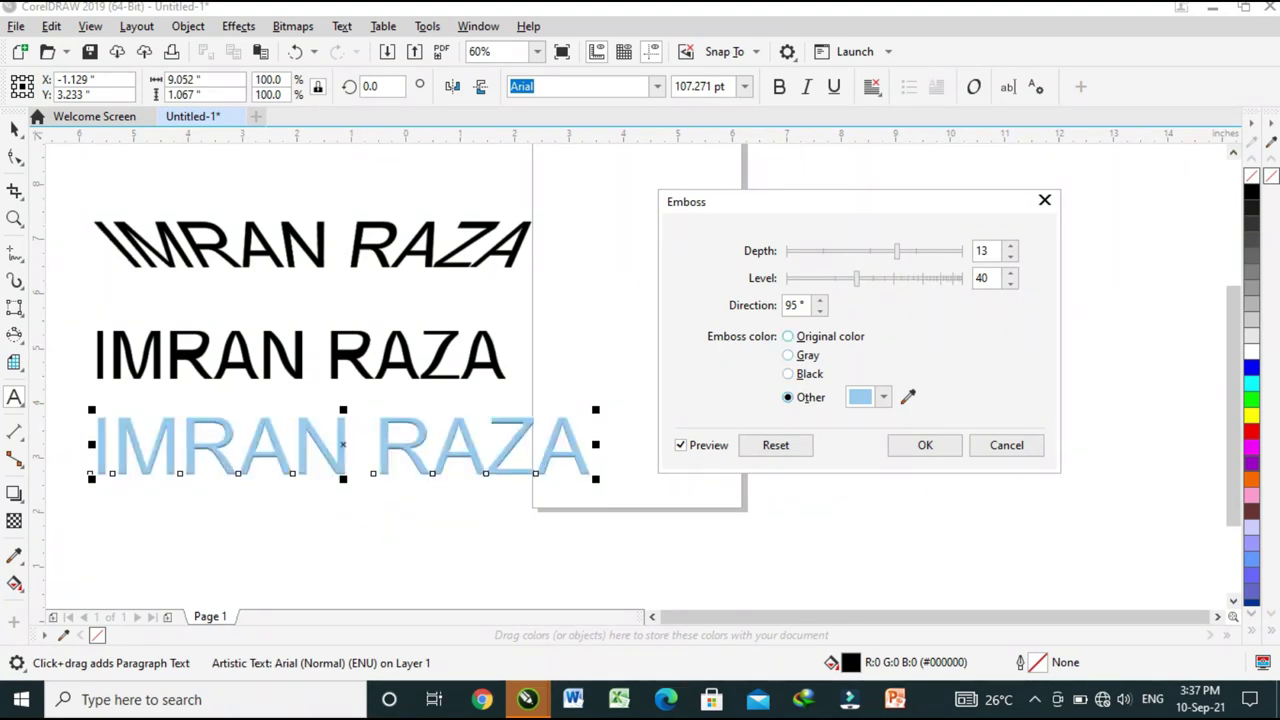
key(Down)
key(Down)
key(Down)
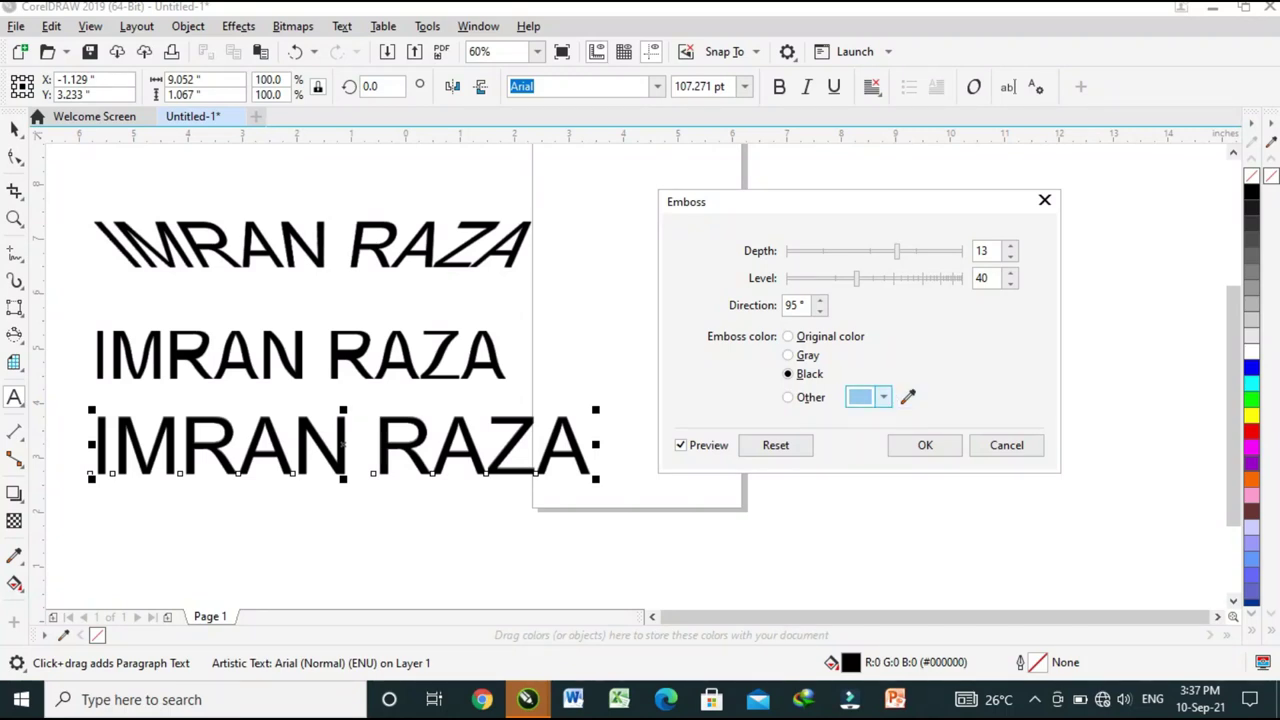
Set the emboss colour to custom purple #7544B0 (R117, G68, B176).
click(882, 397)
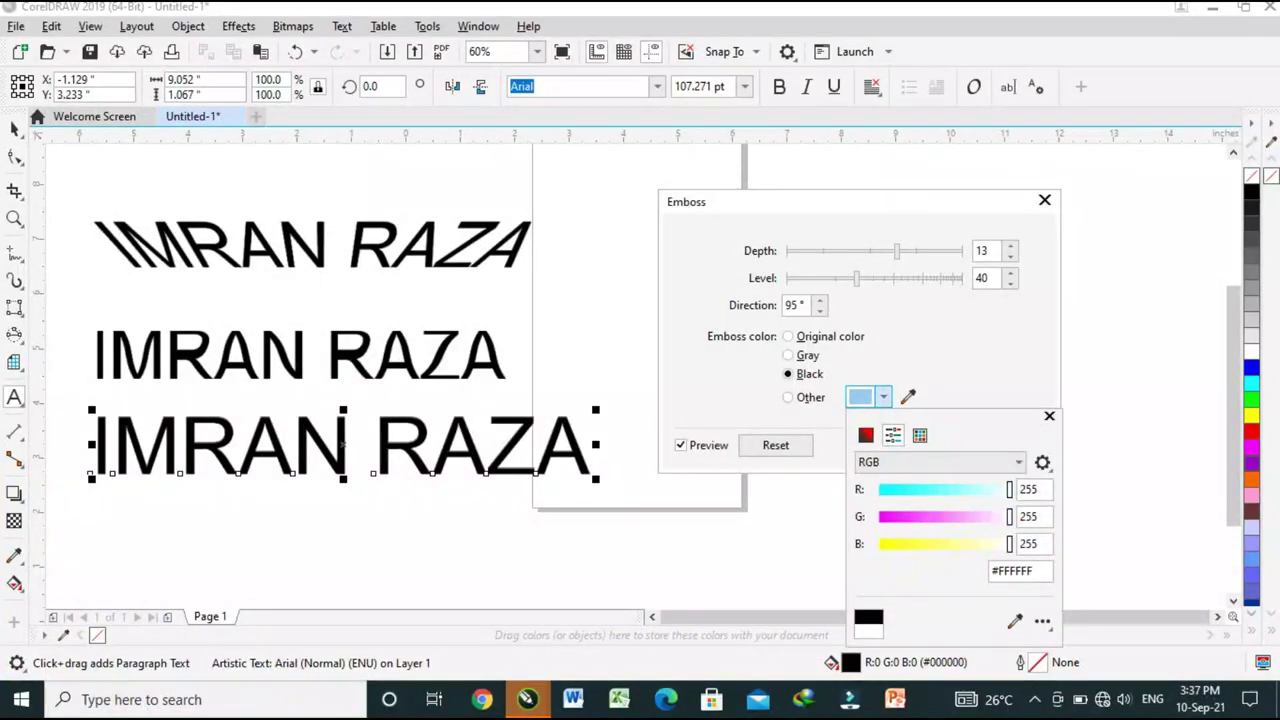
click(913, 516)
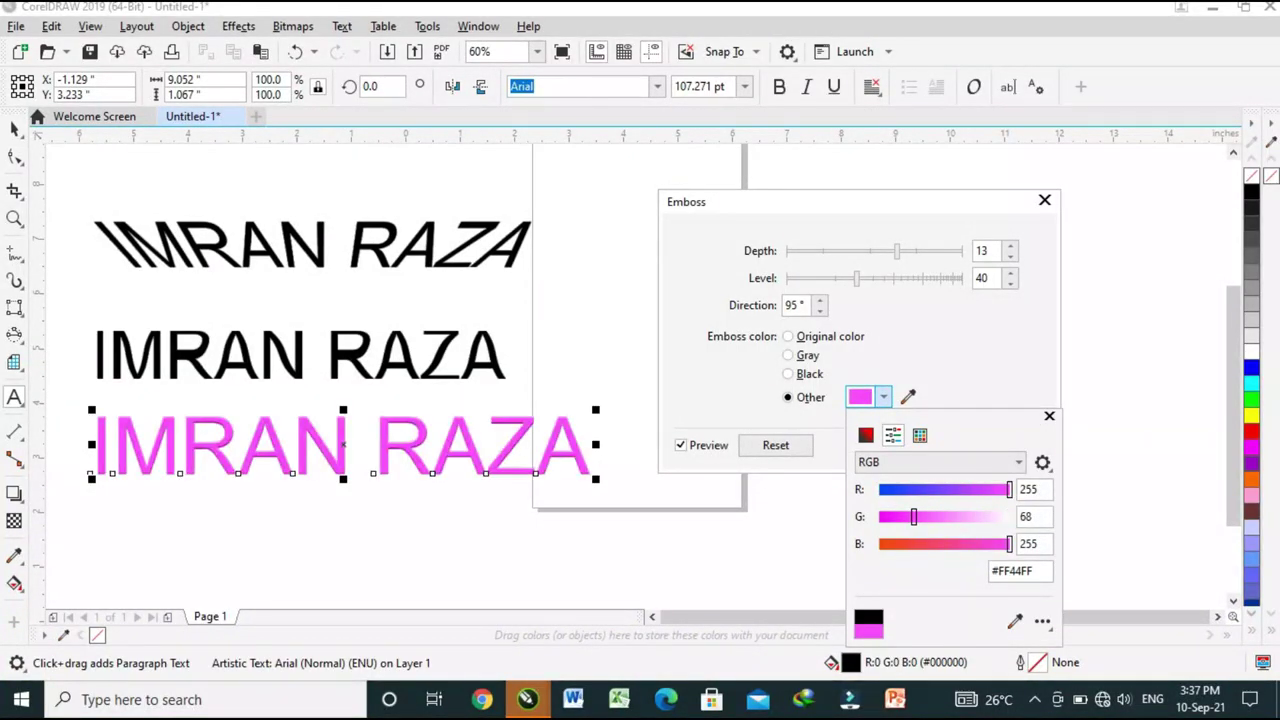
click(938, 489)
click(968, 543)
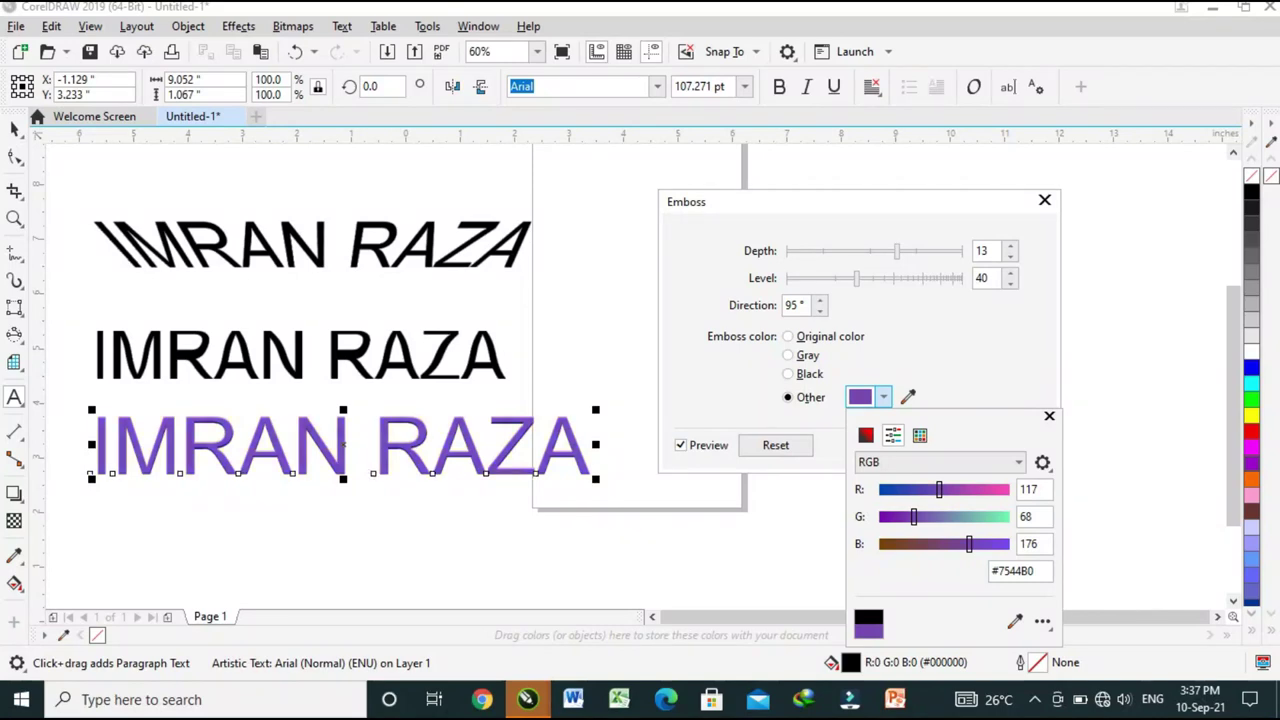
key(Escape)
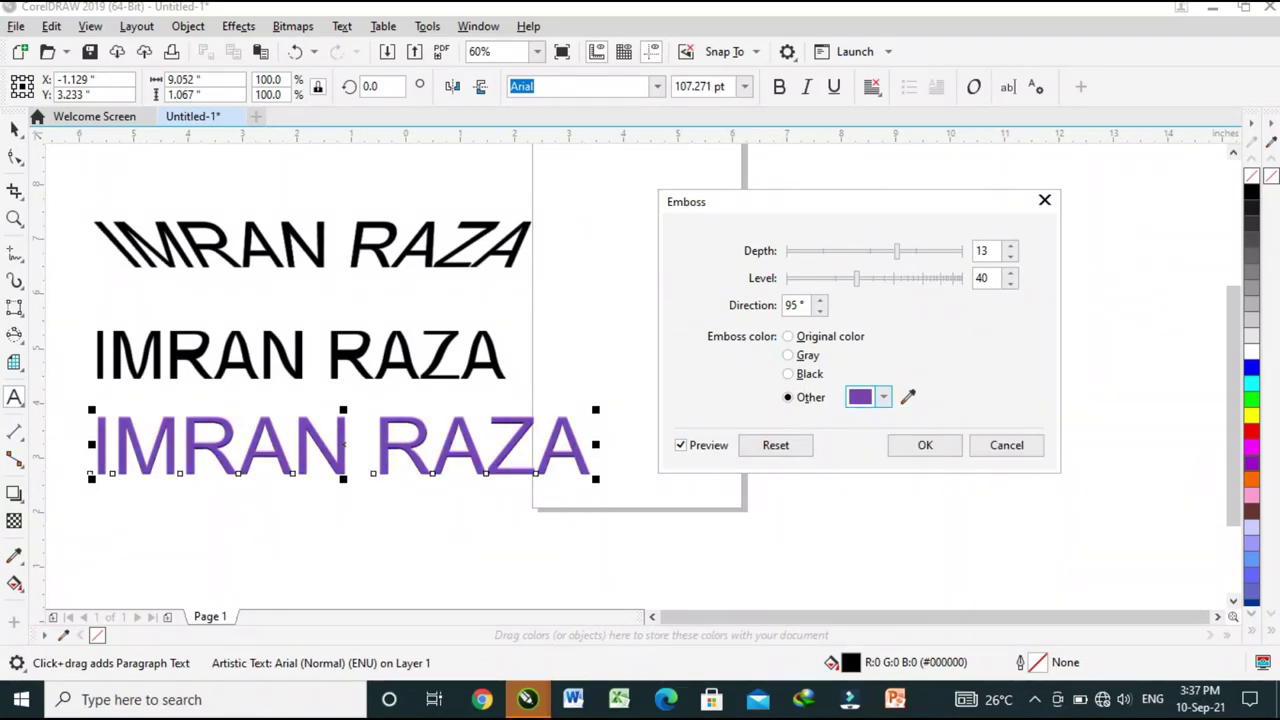
Apply the purple emboss and enlarge the embossed text about 174%.
click(925, 445)
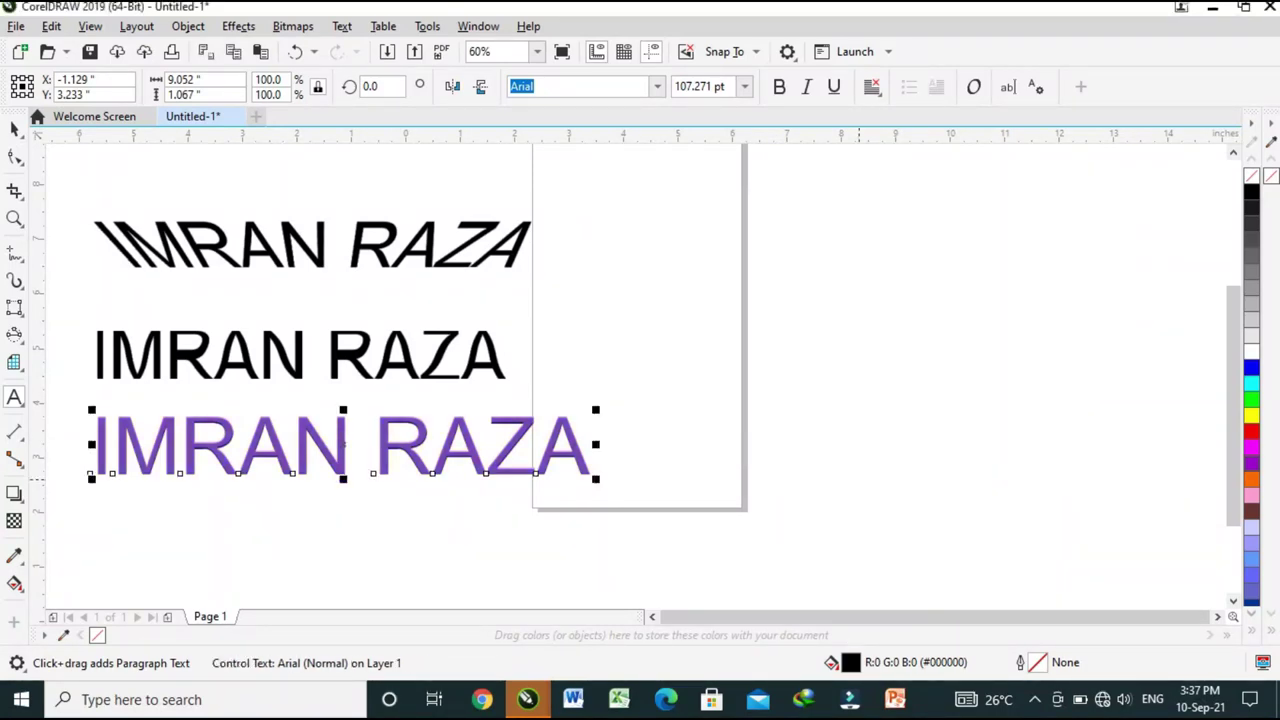
drag(591, 474, 966, 529)
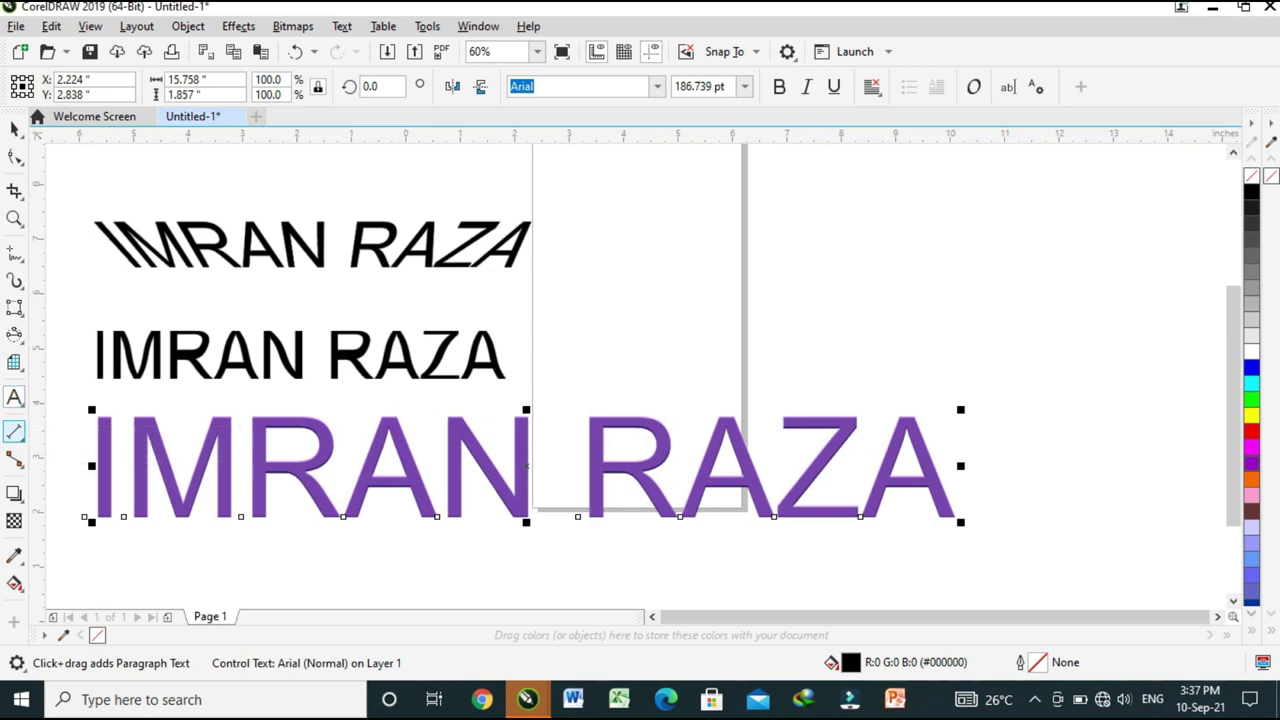
click(14, 397)
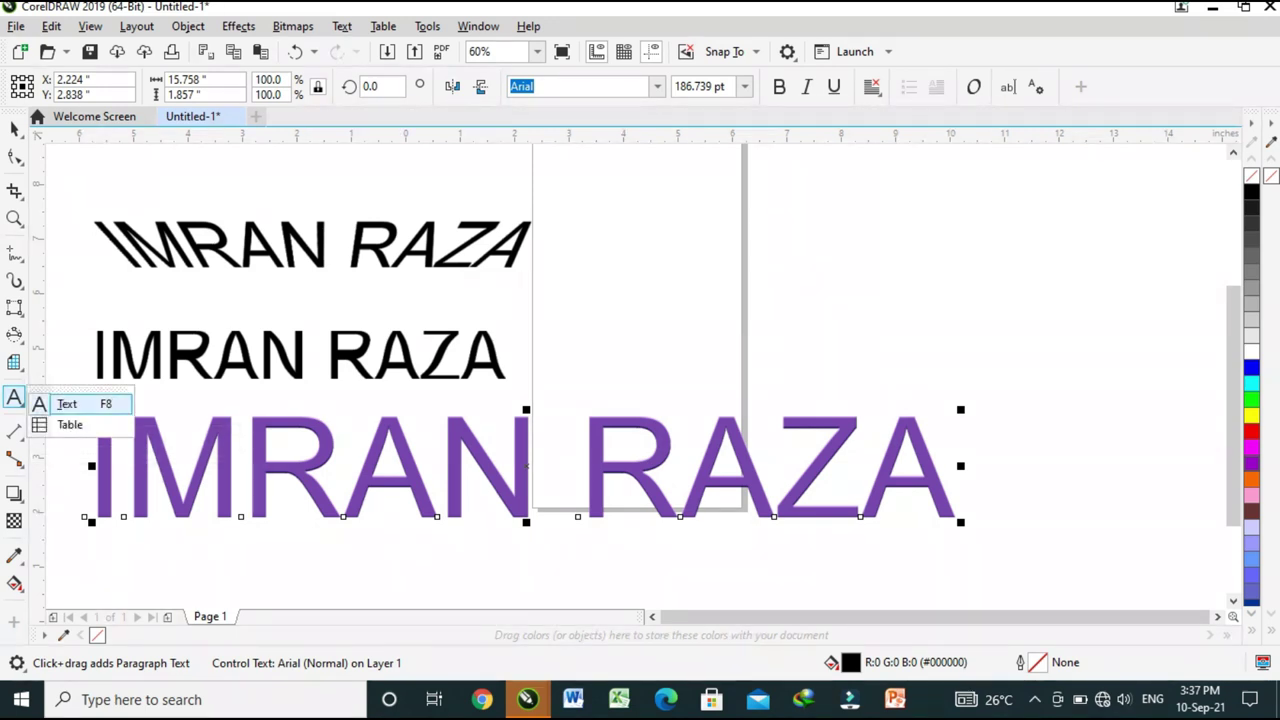
key(Escape)
Add a fourth name line near the page's right side, enlarged to about 89 pt.
click(688, 257)
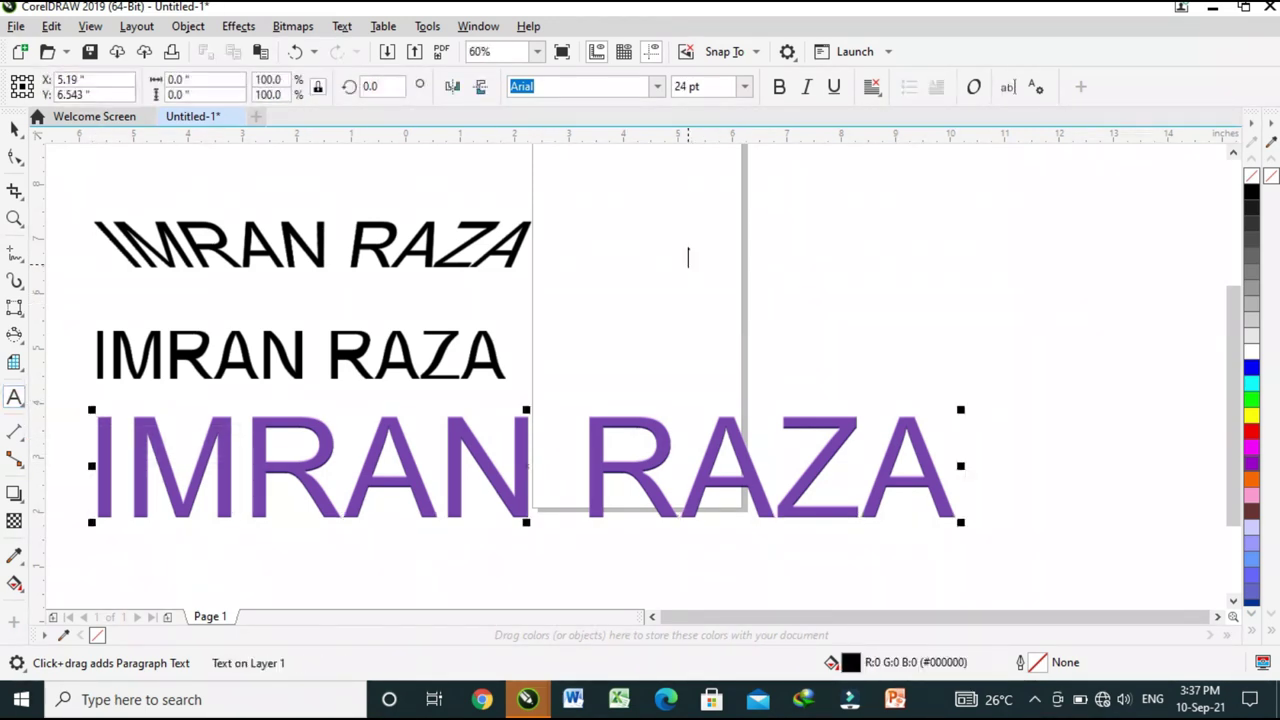
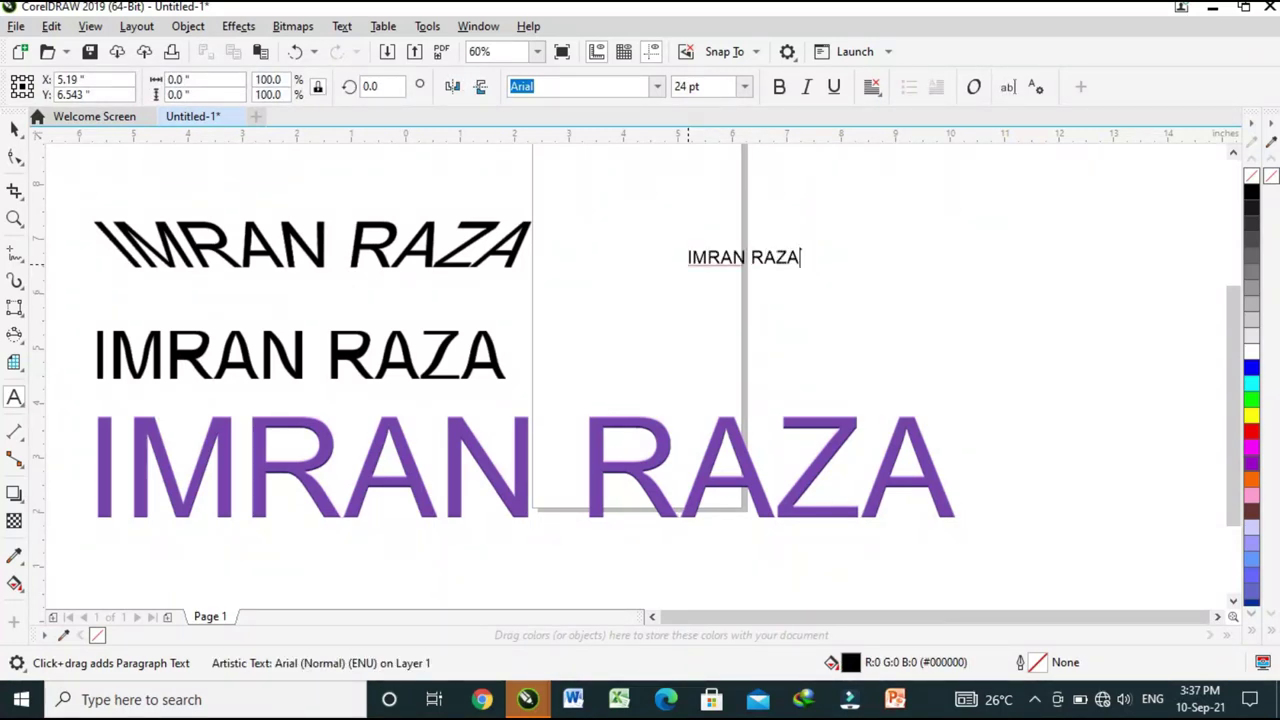
key(Escape)
key(ctrl+a)
drag(806, 270, 1105, 305)
drag(893, 276, 980, 291)
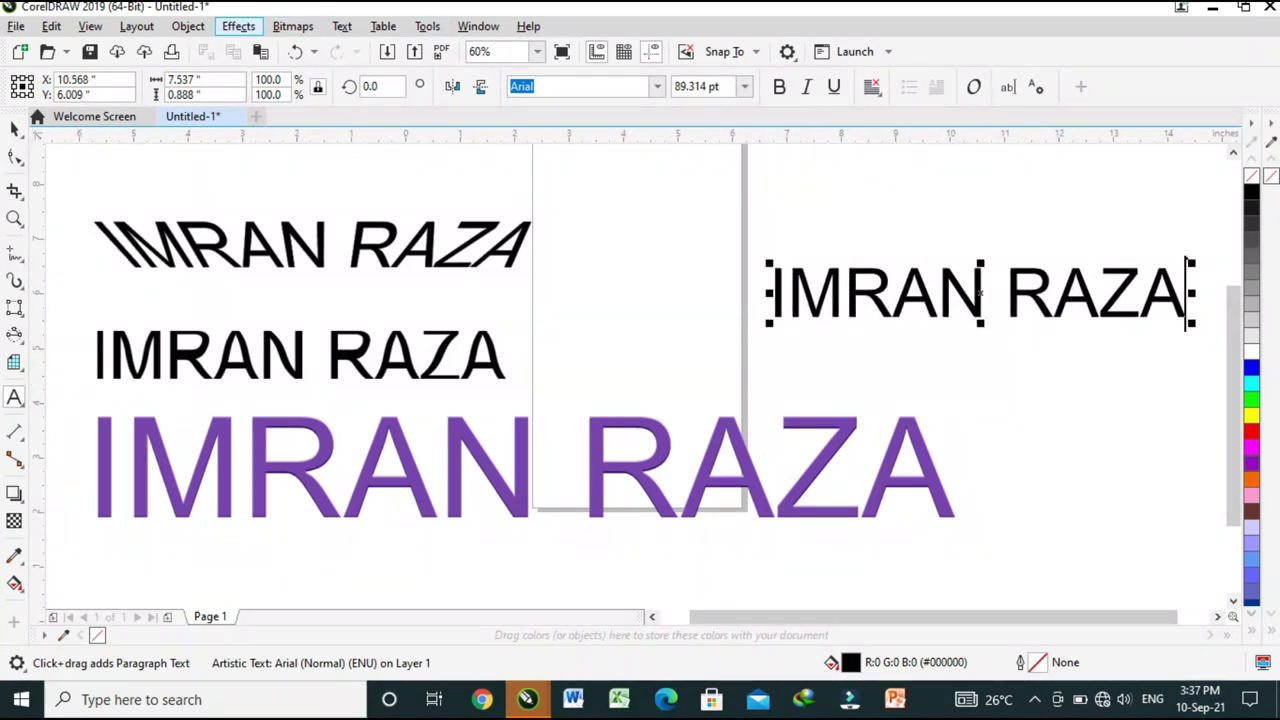
click(238, 26)
Apply a Sphere distortion at -16% with Speed optimization to the fourth line.
mouse_move(300, 77)
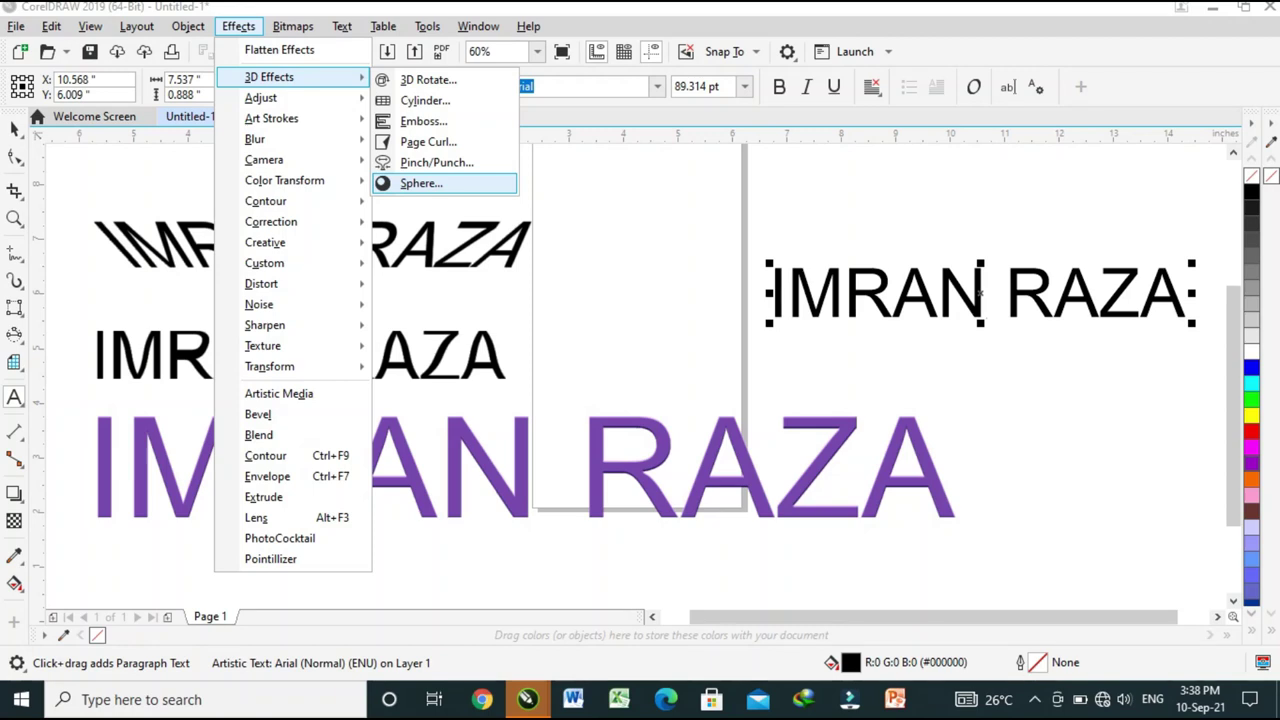
click(421, 183)
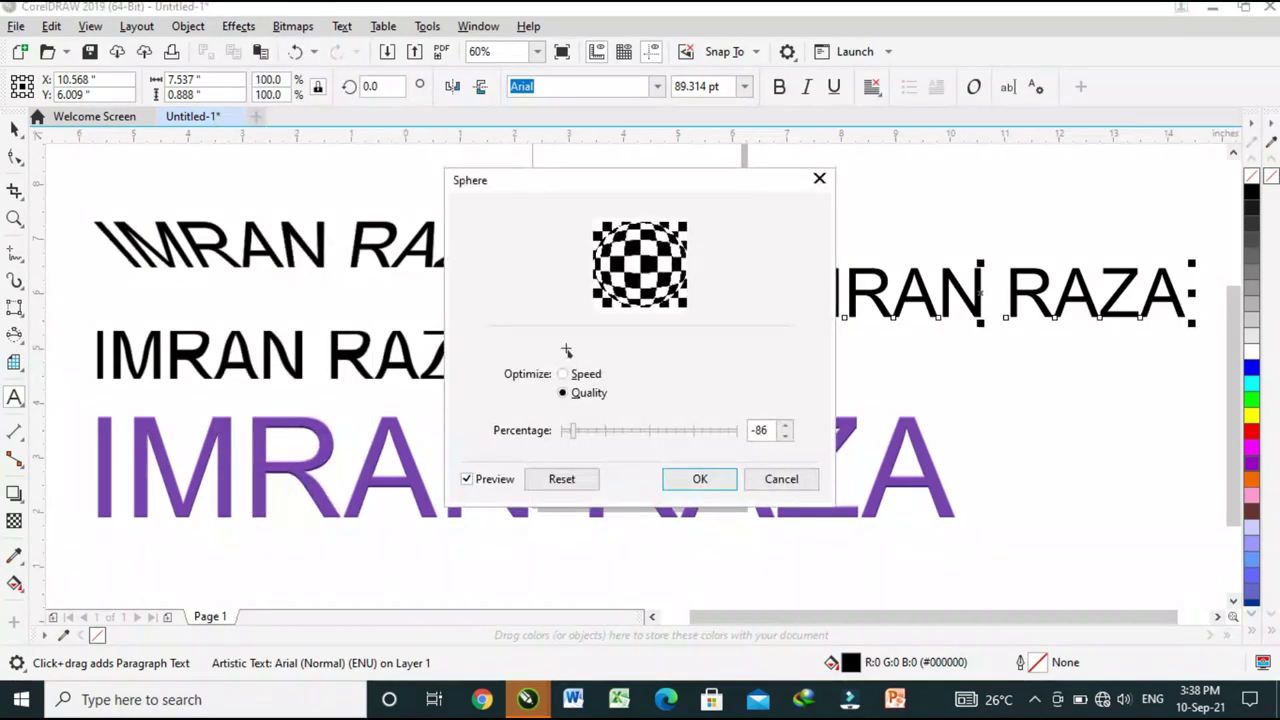
drag(600, 180, 464, 170)
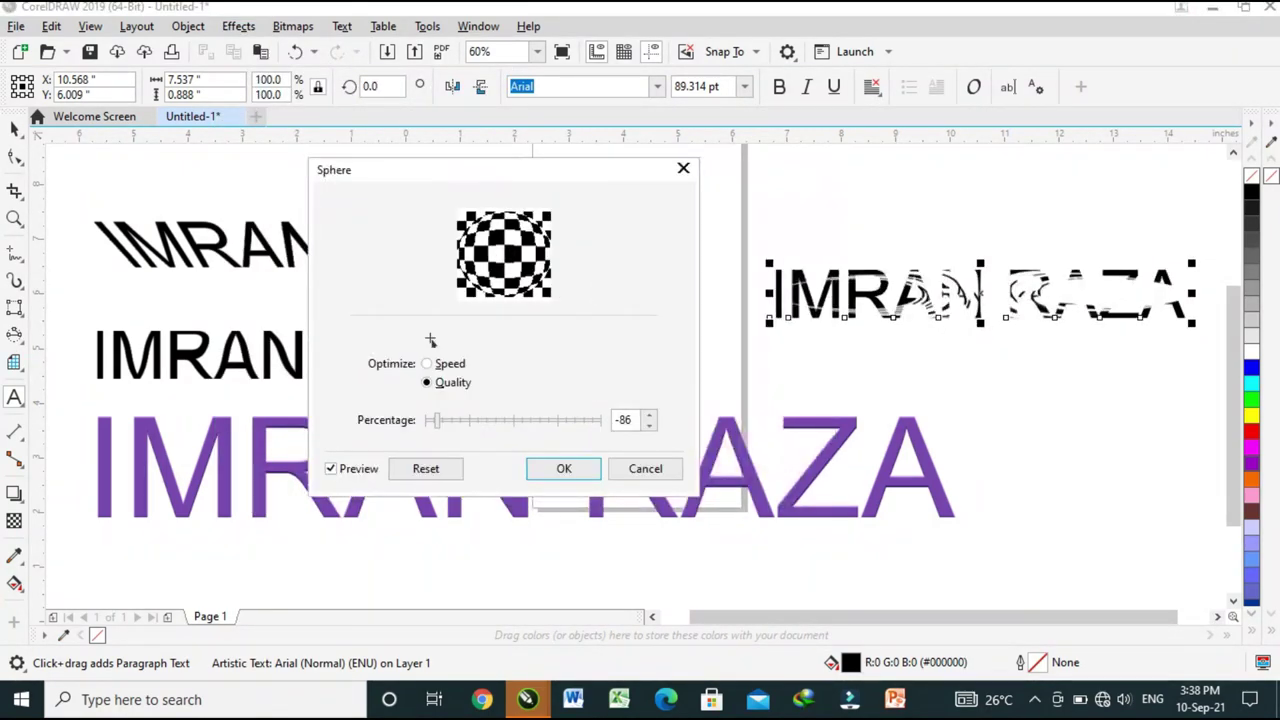
key(Right)
key(Right)
key(Right)
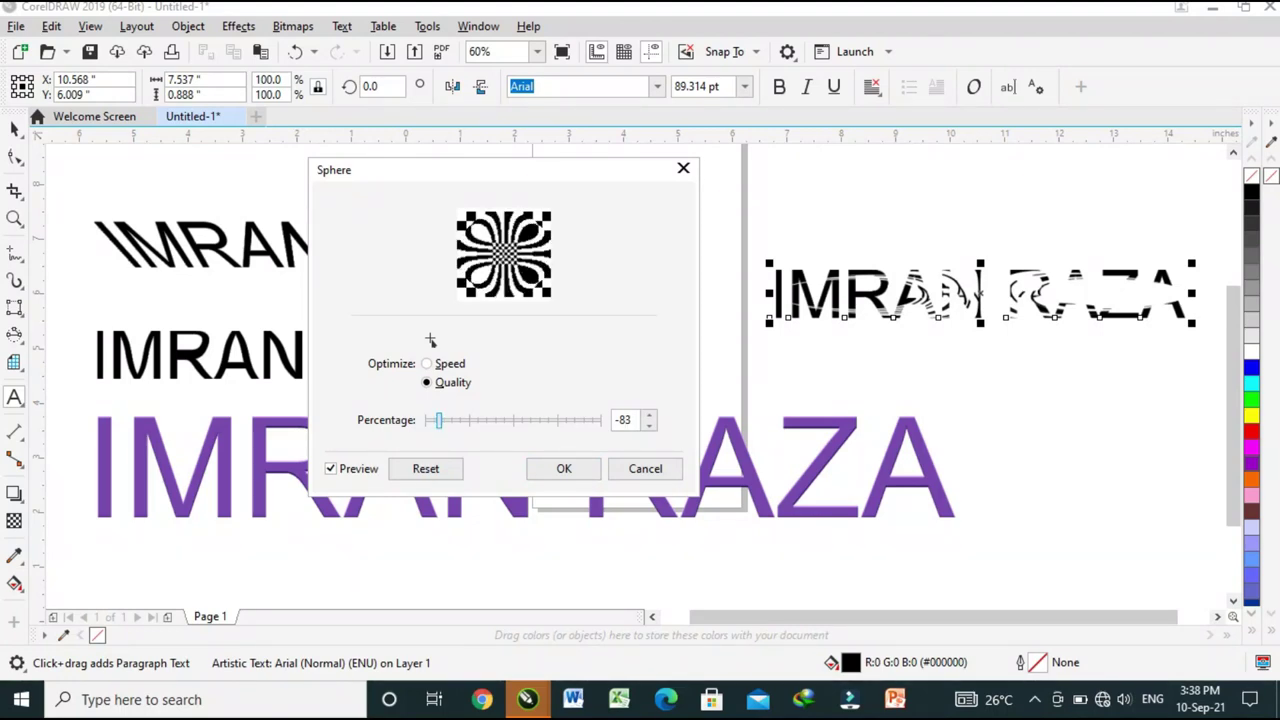
key(Right)
key(Right)
key(Right)
key(Right)
key(Right)
key(Right)
key(Right)
key(Right)
key(Right)
key(Right)
key(Right)
key(Right)
key(Right)
key(Right)
key(Right)
key(Right)
key(Right)
key(Right)
key(Right)
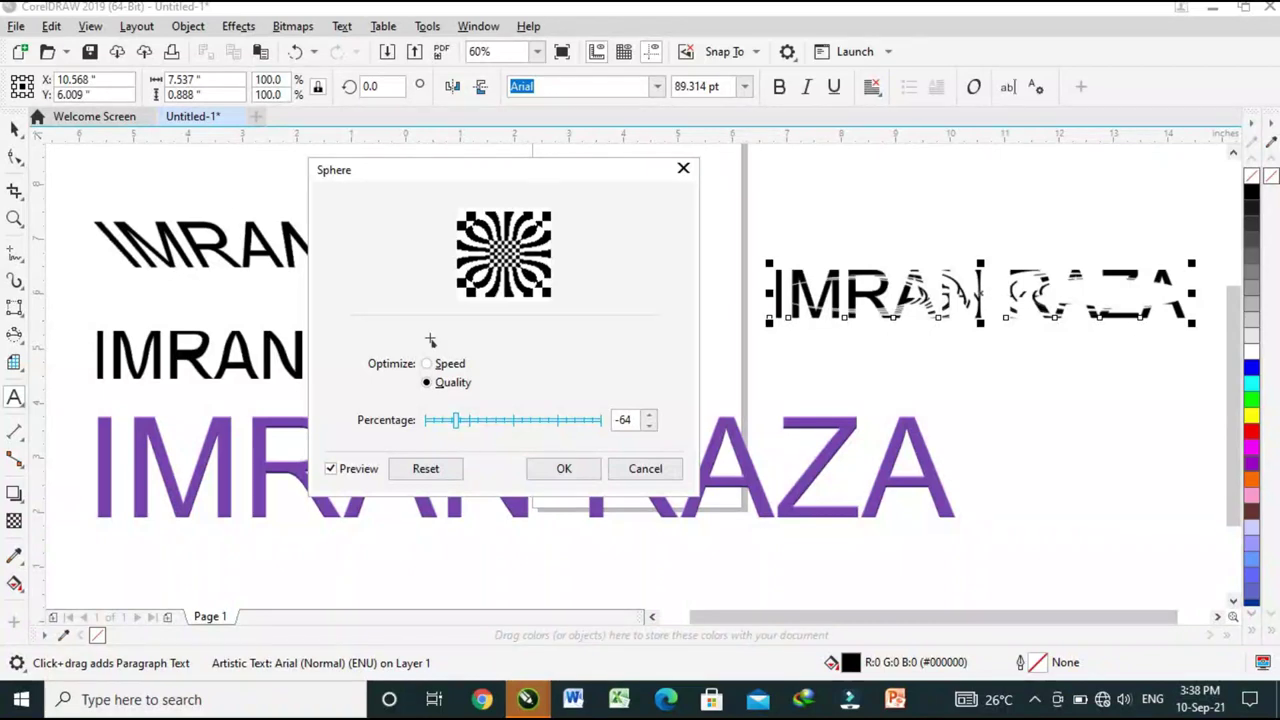
key(Left)
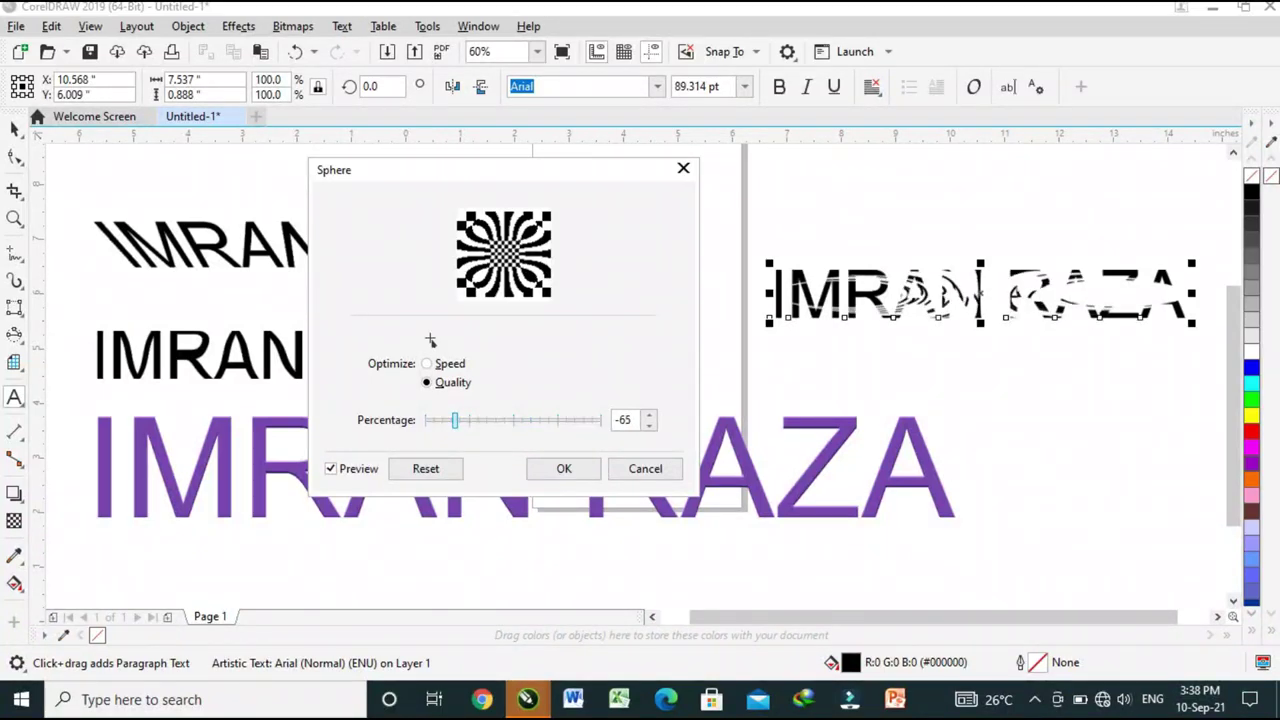
key(alt+s)
key(Right)
key(Right)
key(Right)
key(Right)
key(Right)
key(Right)
key(Right)
key(Right)
key(Right)
key(Right)
key(Right)
key(Right)
key(Right)
key(Right)
key(Right)
key(Right)
key(Right)
key(Right)
key(Right)
key(Right)
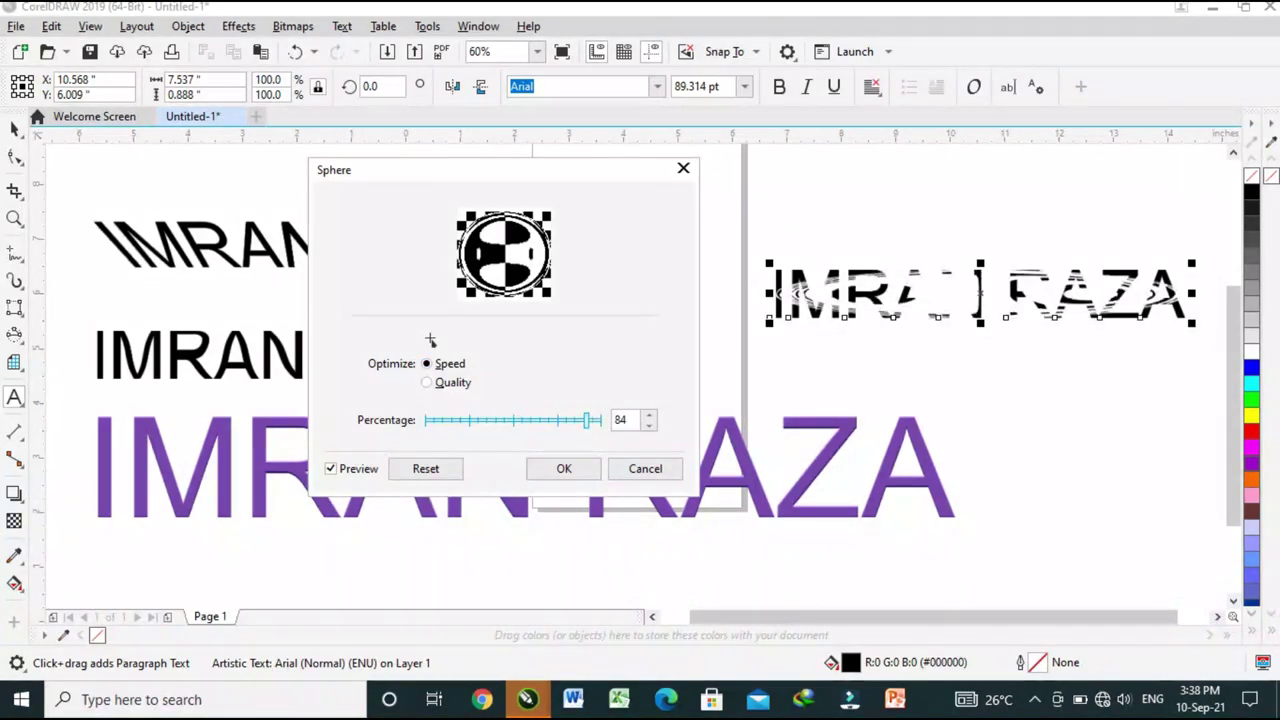
key(Page_Down)
key(Page_Down)
key(Page_Down)
key(Page_Down)
key(Page_Down)
key(Page_Down)
key(Page_Down)
key(Page_Down)
key(Page_Down)
key(Page_Down)
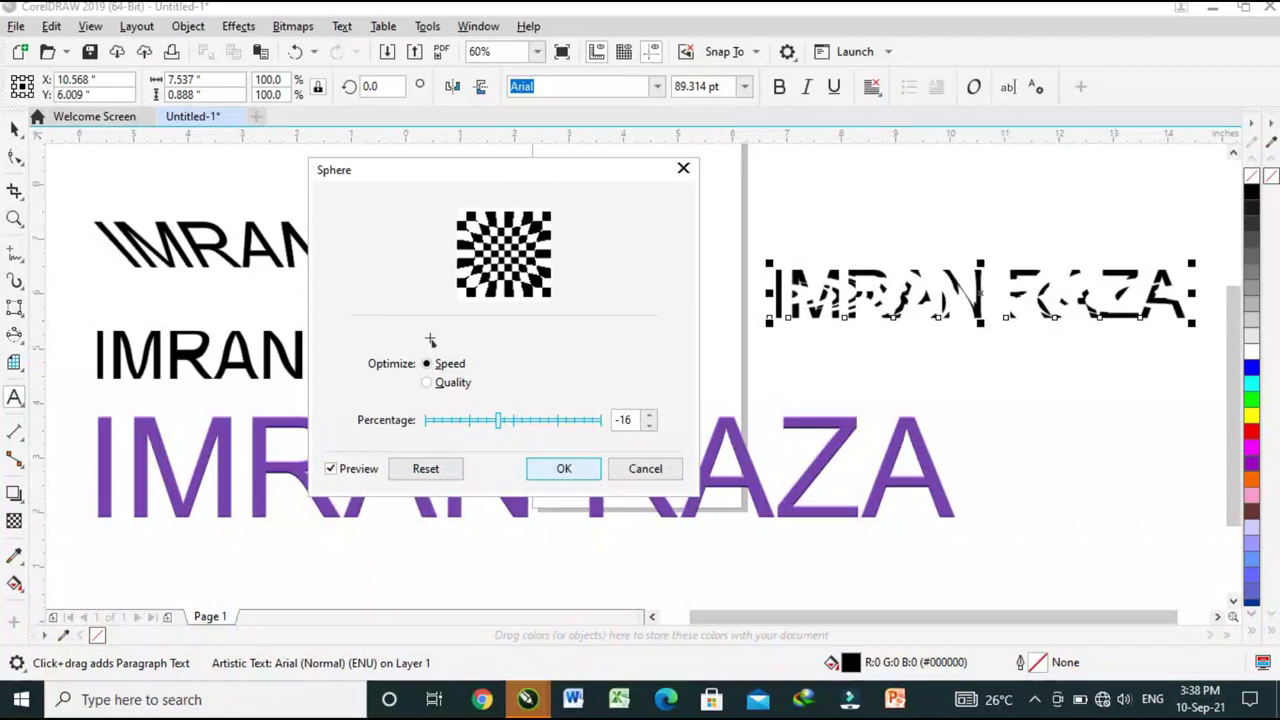
key(Escape)
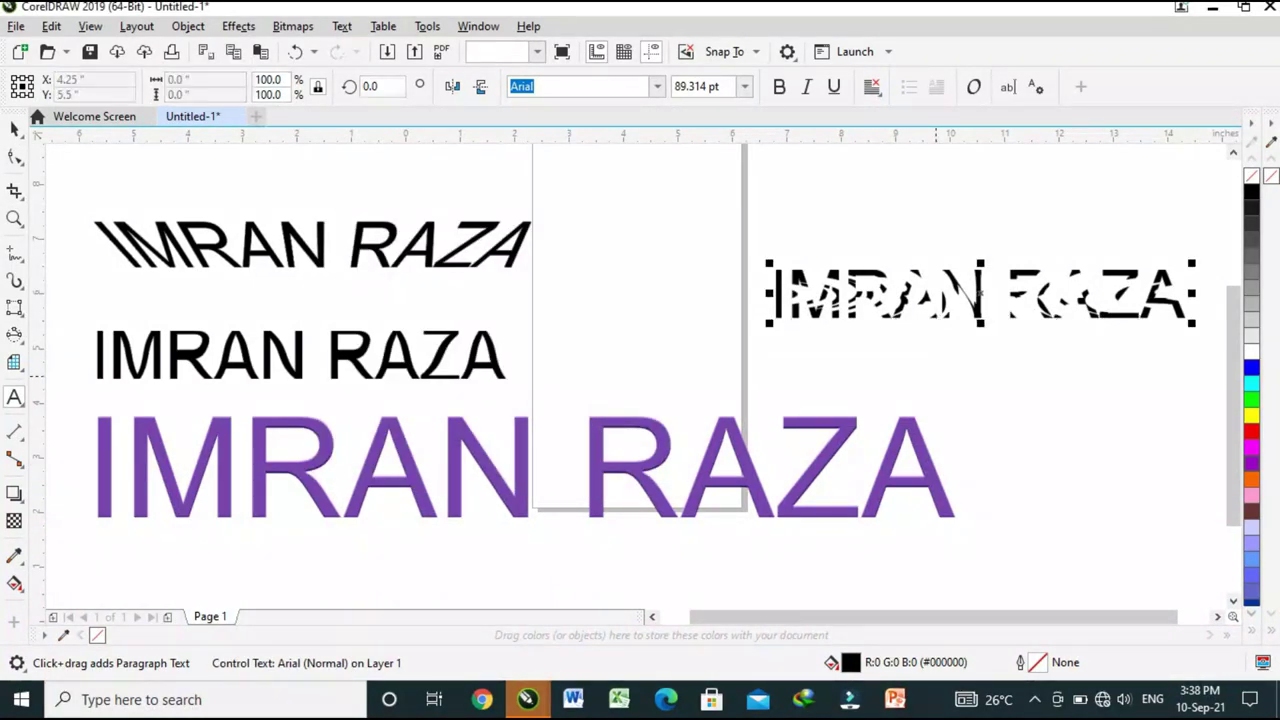
key(Escape)
key(space)
key(space)
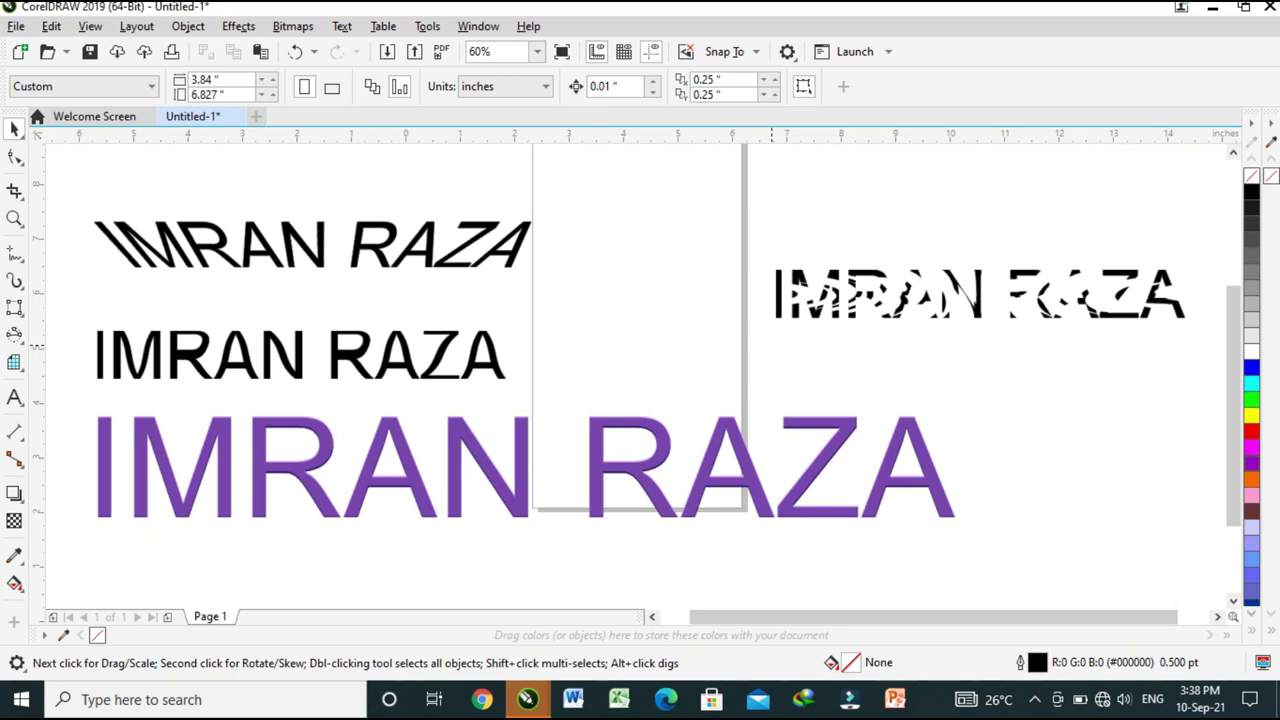
scroll(640, 340, up, 1)
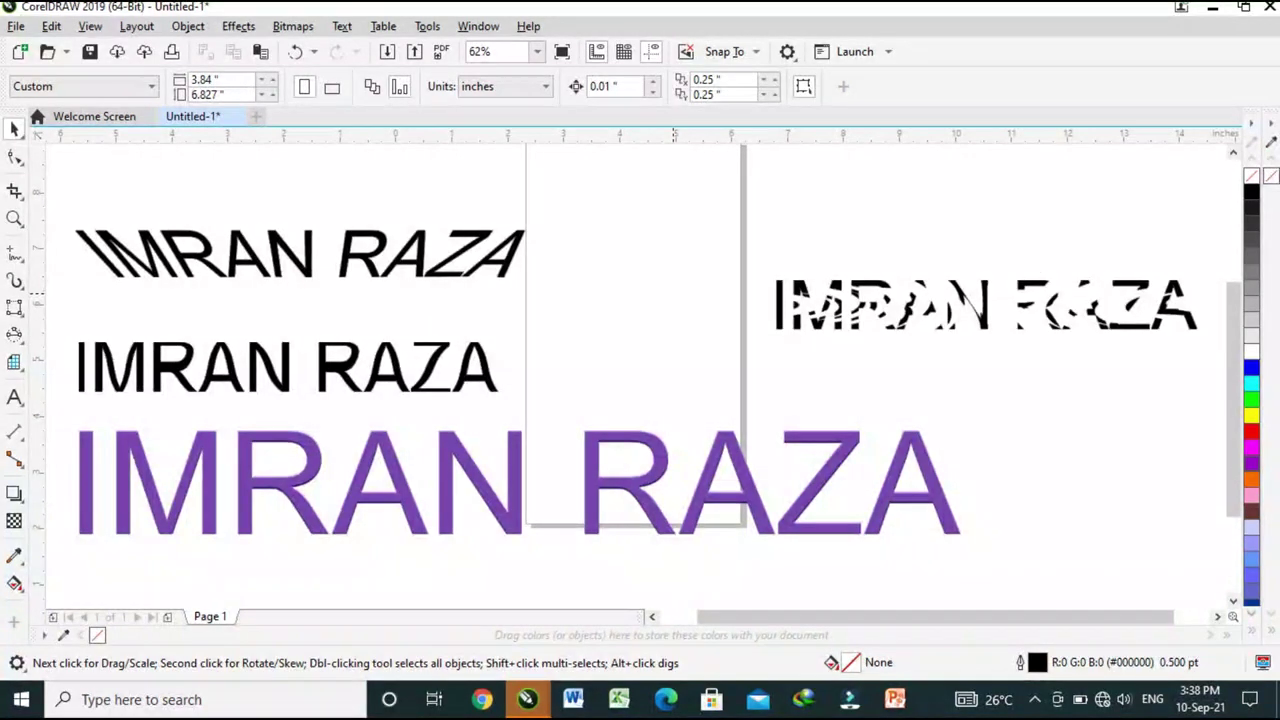